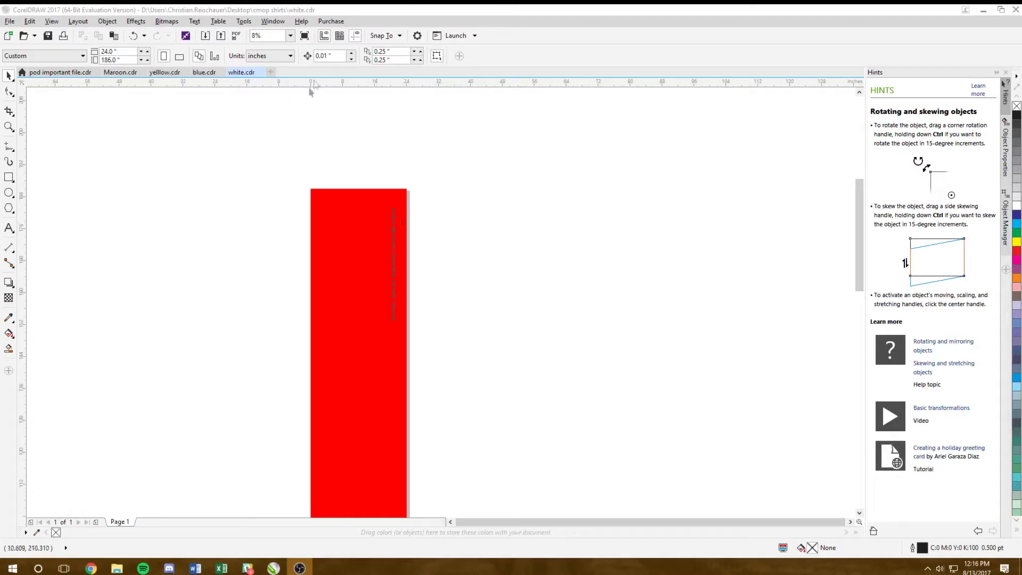
Create a new blank Letter-size (8.5 x 11 inch) document, Untitled-1
{"action": "left_click", "coordinate": [270, 74]}
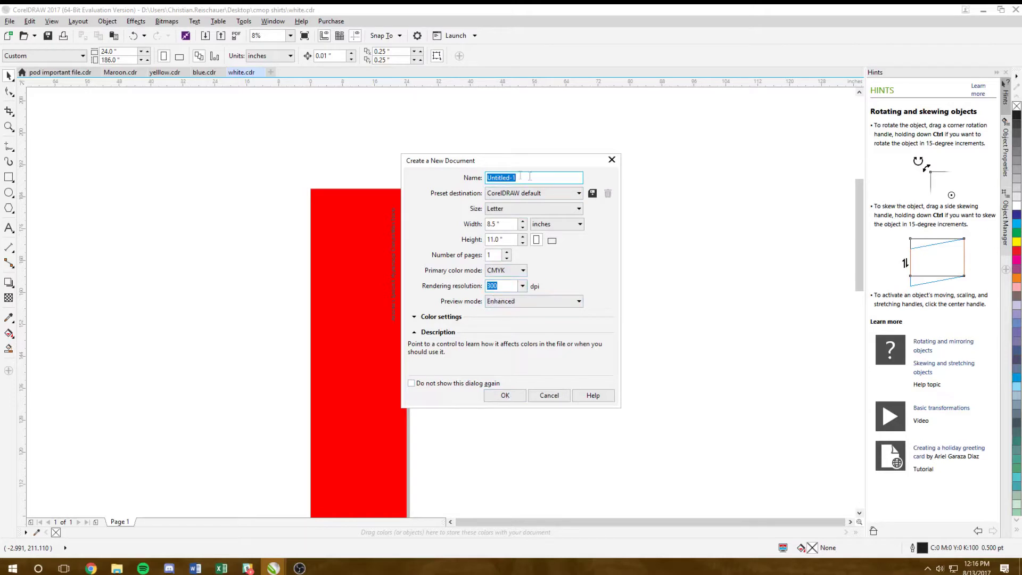
{"action": "left_click", "coordinate": [516, 398]}
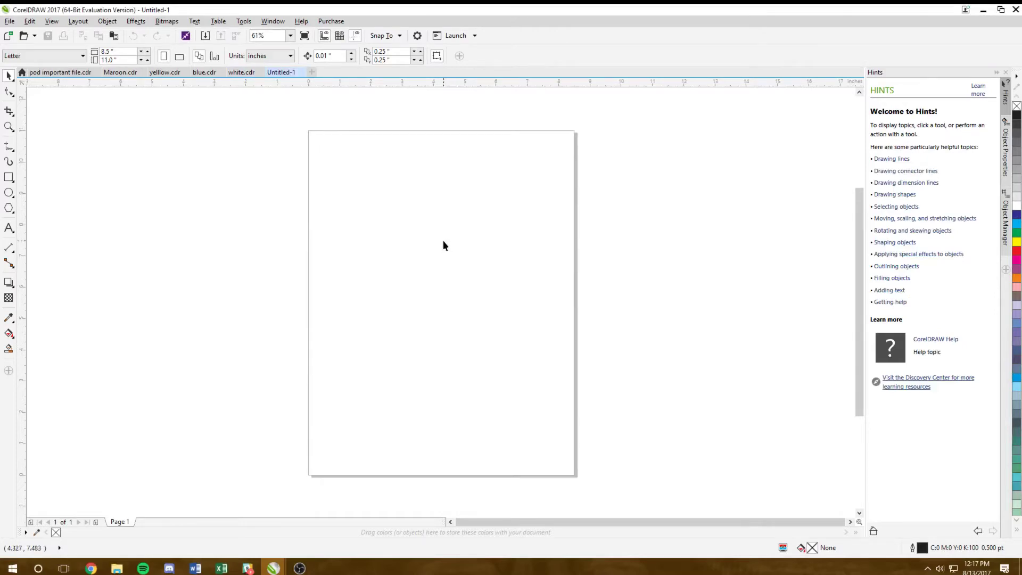
{"action": "double_click", "coordinate": [357, 9]}
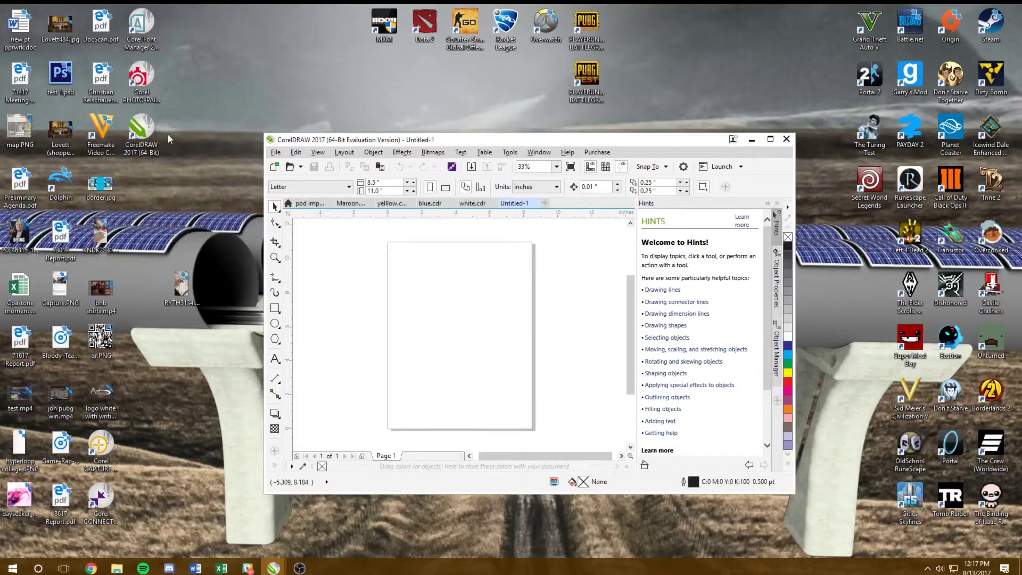
Drag FINAL-with-longline.png from the cmop shirts folder onto the Untitled-1 page and maximize CorelDRAW
{"action": "left_click_drag", "start_coordinate": [429, 141], "coordinate": [573, 162]}
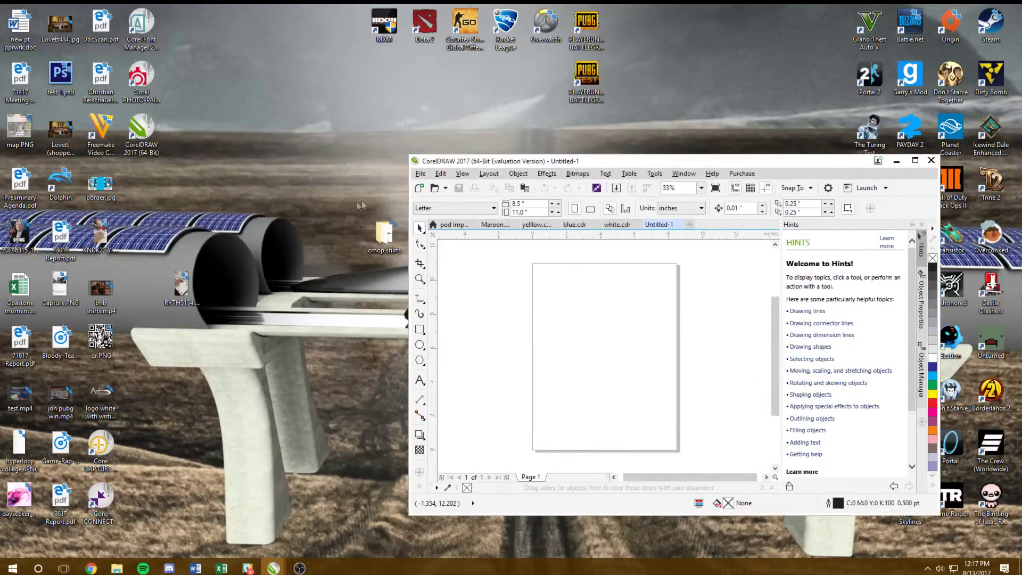
{"action": "double_click", "coordinate": [375, 245]}
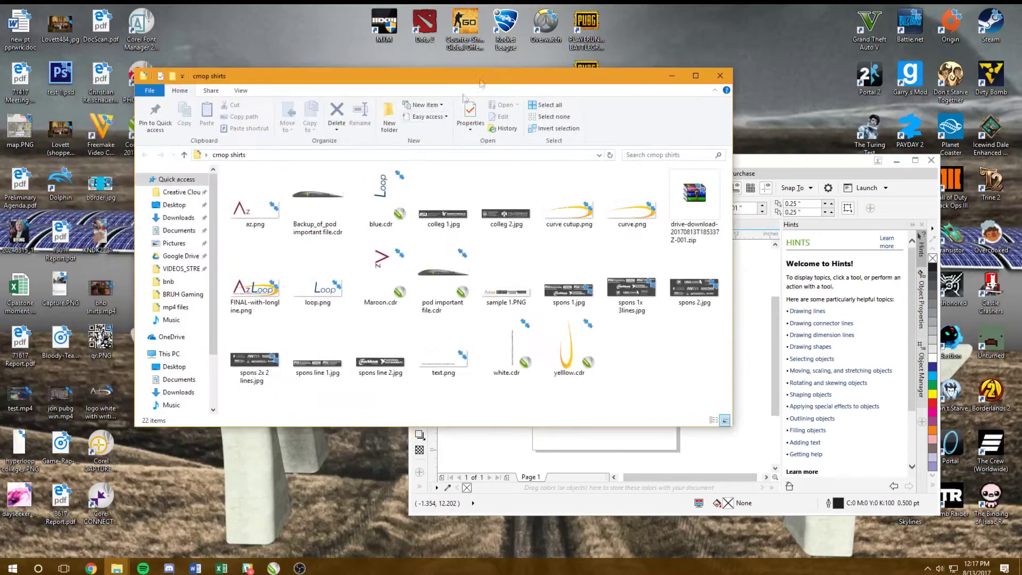
{"action": "left_click", "coordinate": [257, 293]}
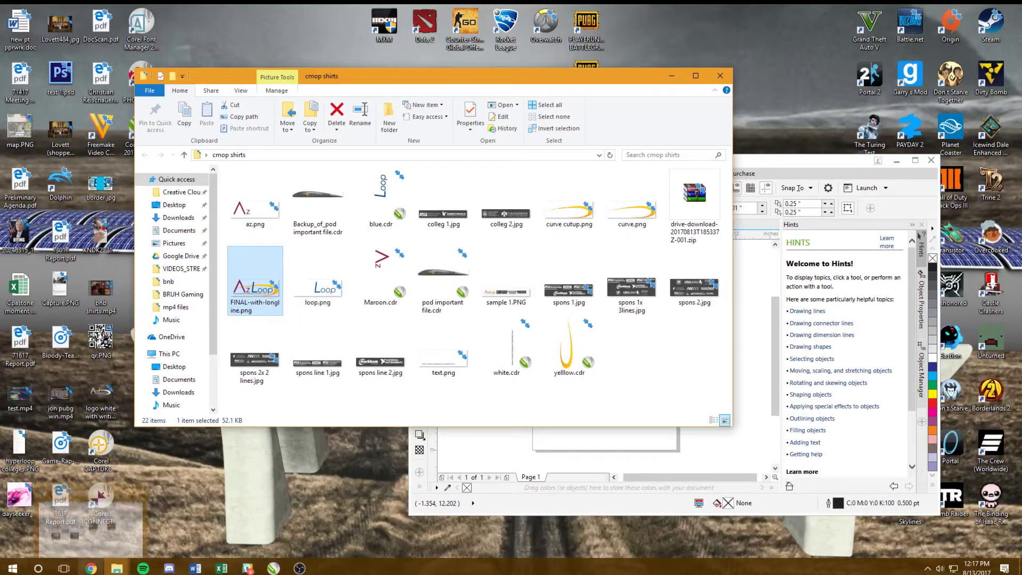
{"action": "left_click", "coordinate": [91, 568]}
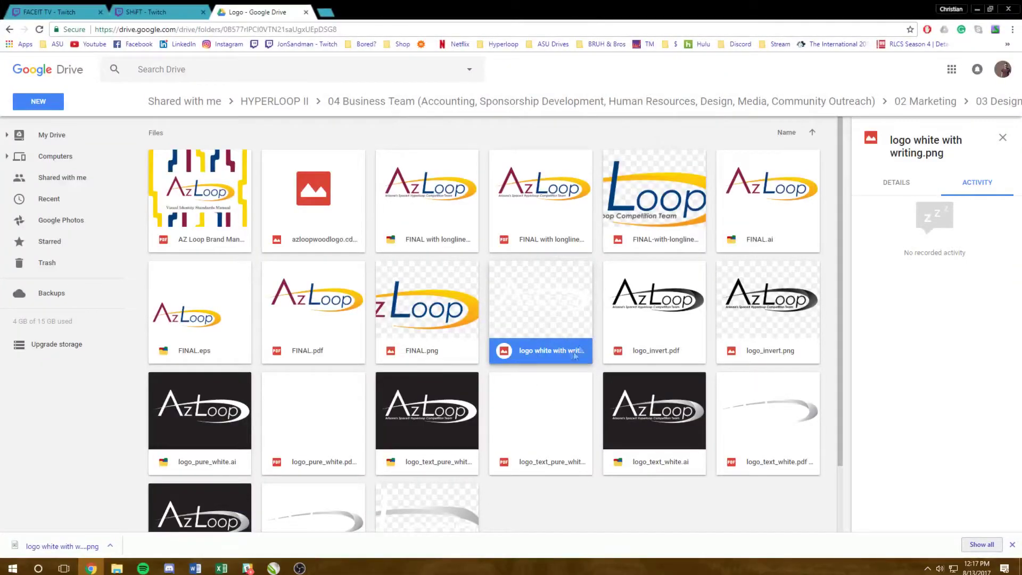
{"action": "key", "text": "super+Down"}
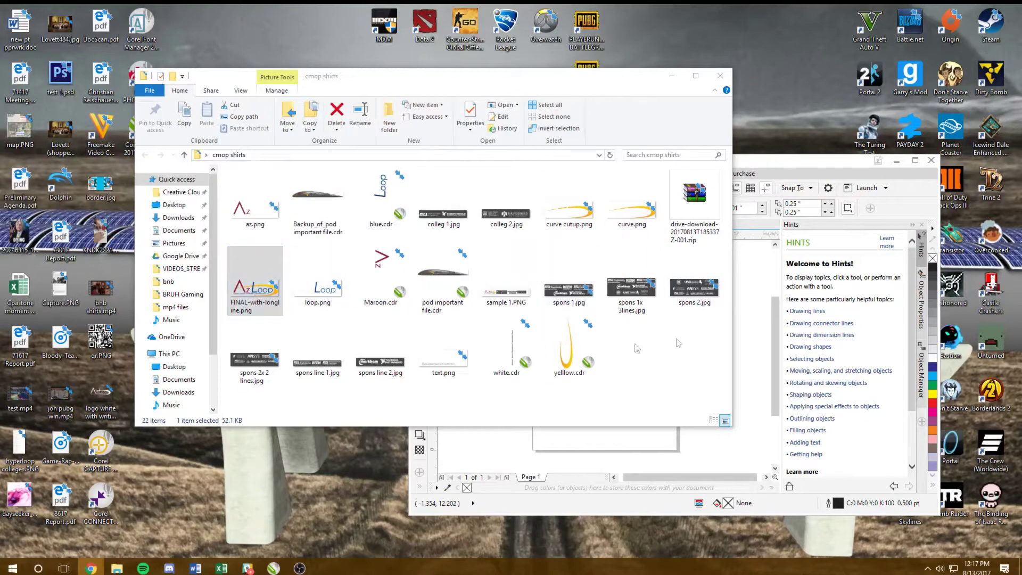
{"action": "left_click_drag", "start_coordinate": [823, 159], "coordinate": [882, 132]}
{"action": "left_click_drag", "start_coordinate": [238, 296], "coordinate": [696, 318]}
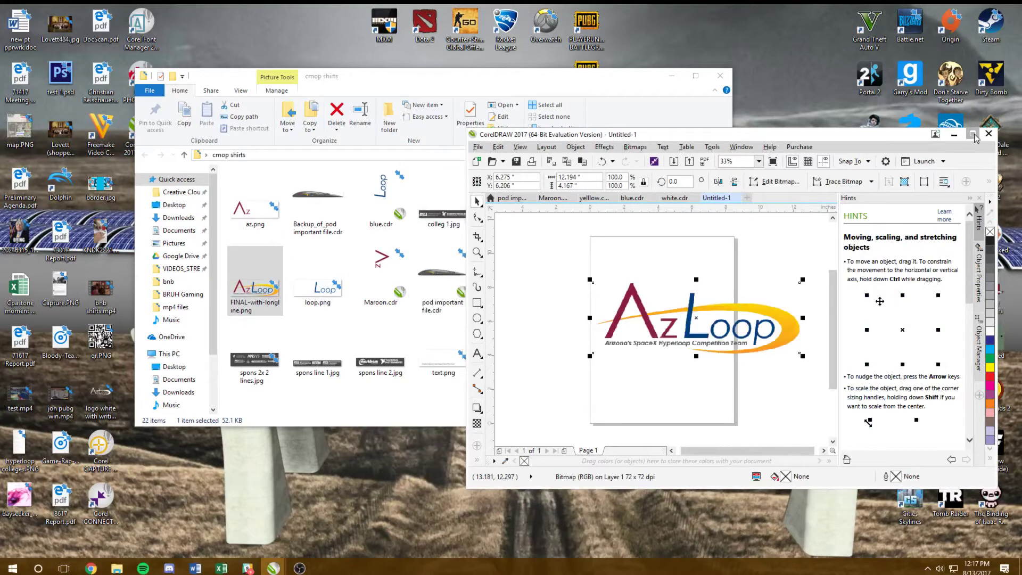
{"action": "left_click", "coordinate": [973, 135]}
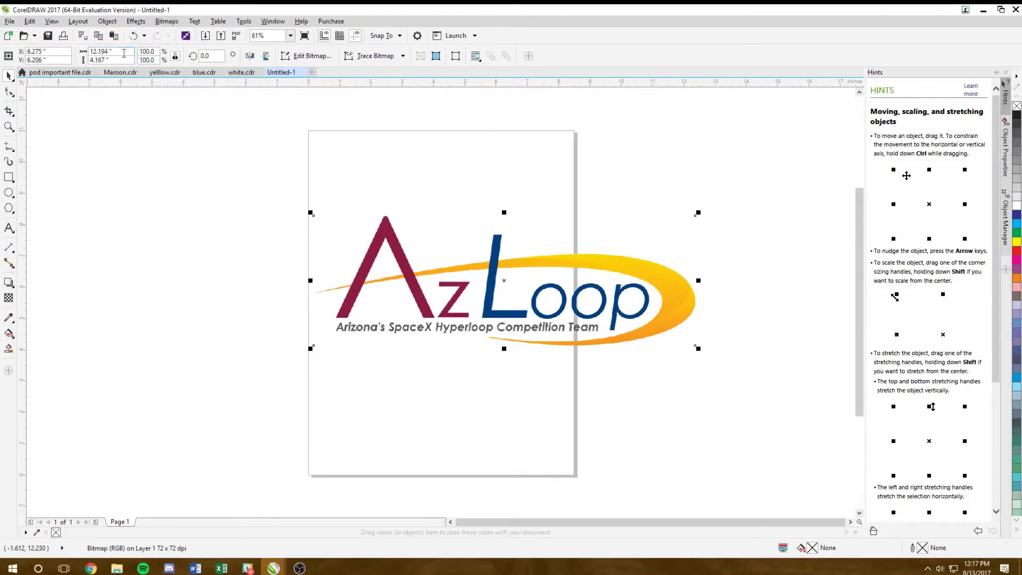
Scale the logo to 4 inches wide and move it to the page's upper left
{"action": "key", "text": "Return"}
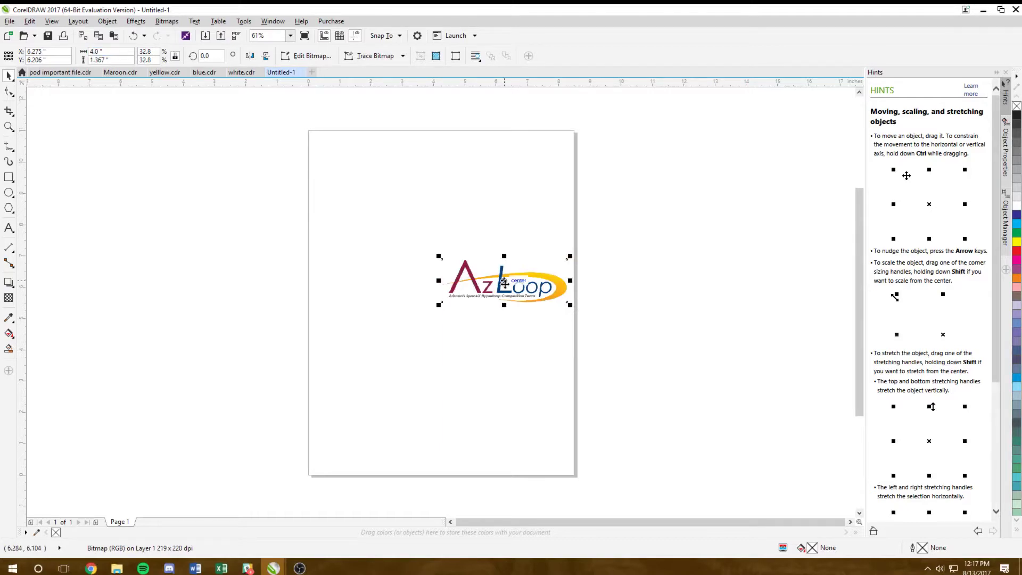
{"action": "left_click_drag", "start_coordinate": [543, 284], "coordinate": [437, 191]}
{"action": "left_click", "coordinate": [218, 225]}
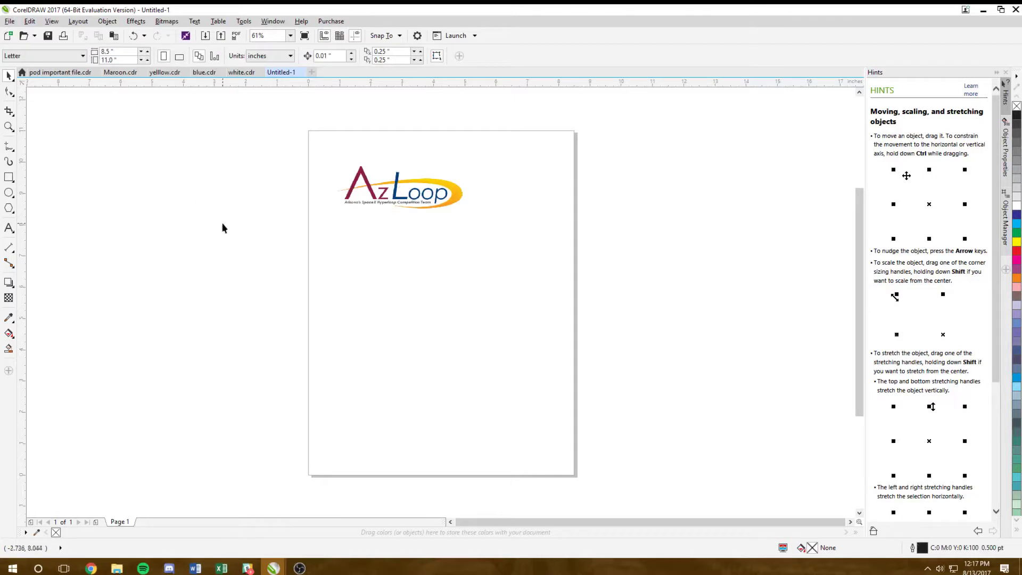
{"action": "left_click", "coordinate": [9, 21]}
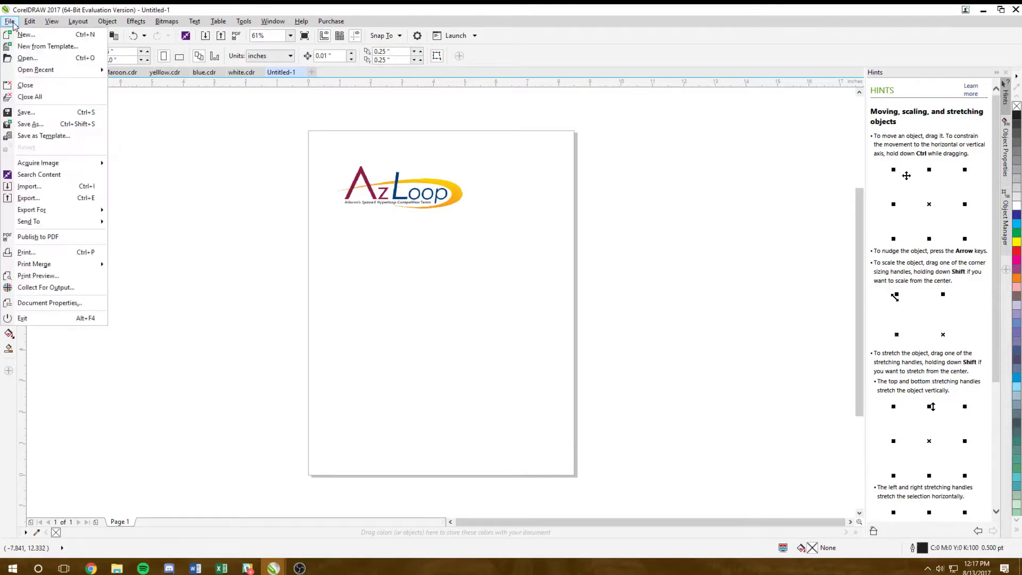
Apply the HP ENVY 5530 series printer (HPB4689E) in the print settings, then close them
{"action": "left_click", "coordinate": [53, 255]}
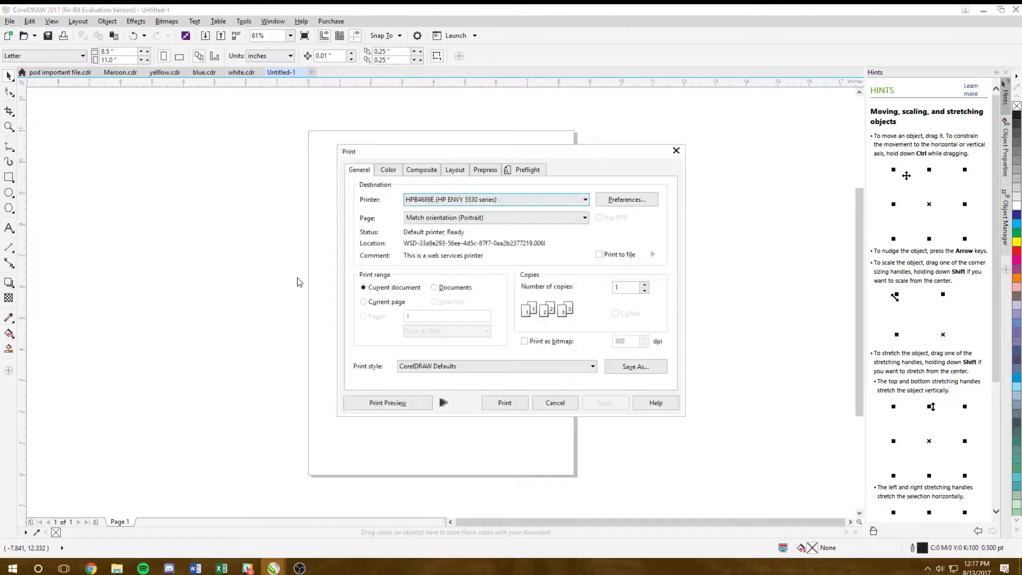
{"action": "left_click", "coordinate": [584, 202]}
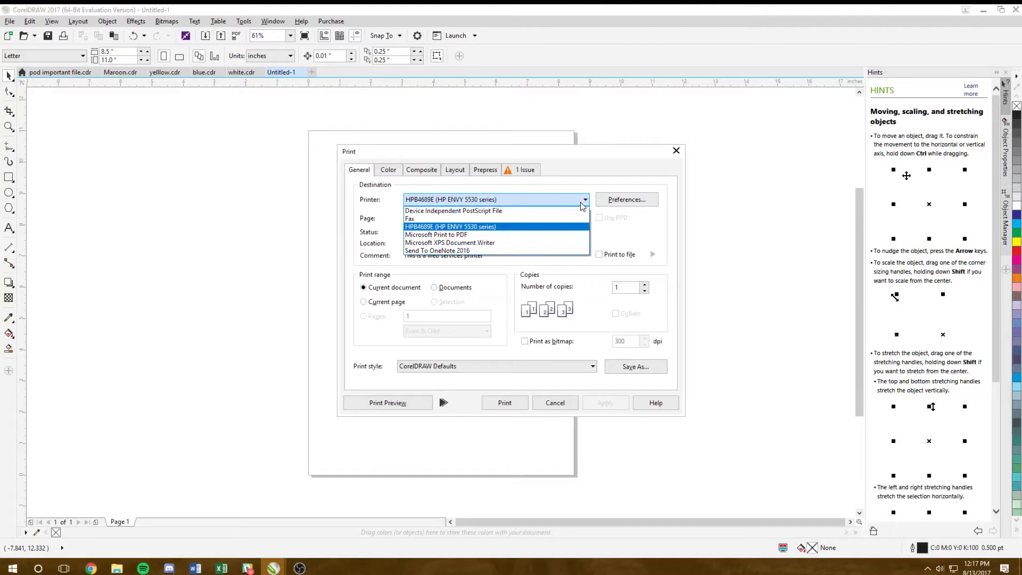
{"action": "left_click", "coordinate": [445, 226]}
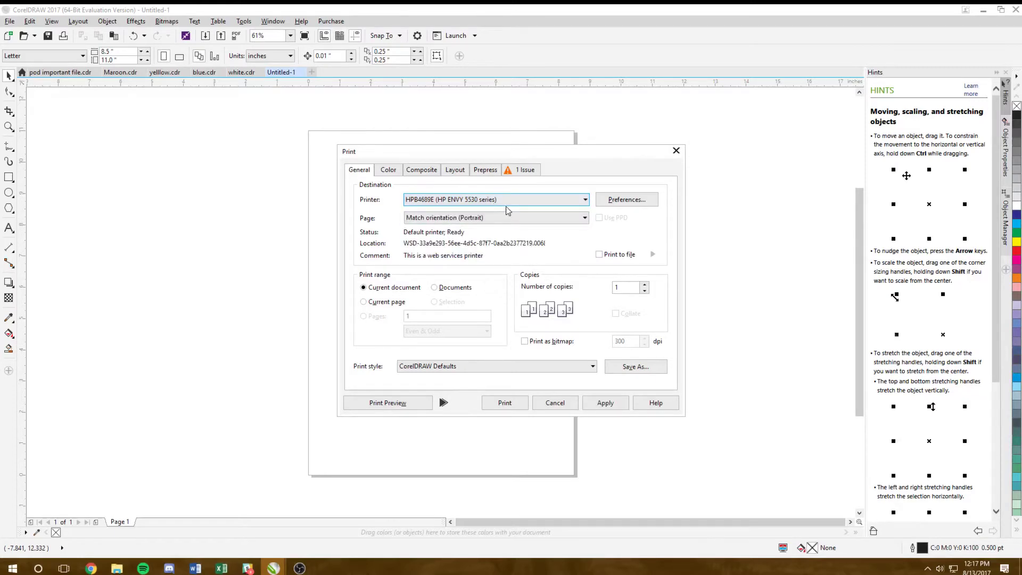
{"action": "left_click", "coordinate": [605, 402]}
{"action": "left_click", "coordinate": [556, 403]}
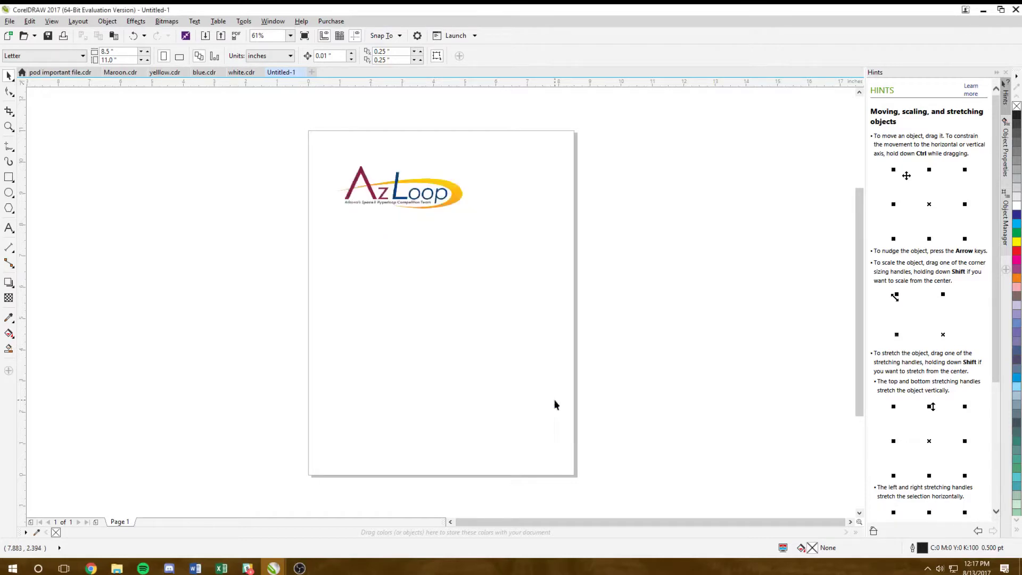
Move the AzLoop logo about an inch lower on the page
{"action": "left_click", "coordinate": [451, 201]}
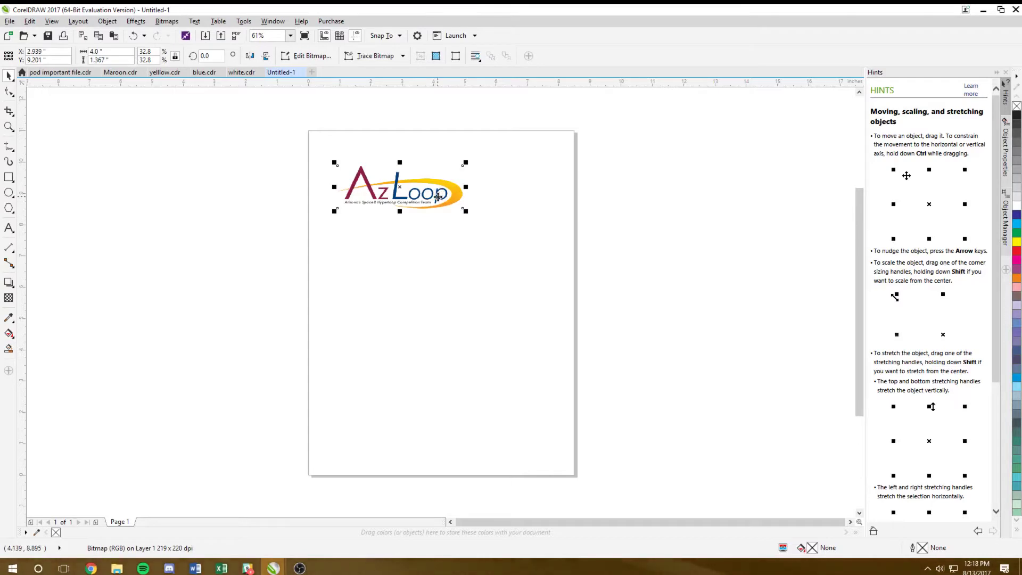
{"action": "scroll", "coordinate": [439, 187], "scroll_direction": "up", "scroll_amount": 3}
{"action": "scroll", "coordinate": [442, 182], "scroll_direction": "down", "scroll_amount": 3}
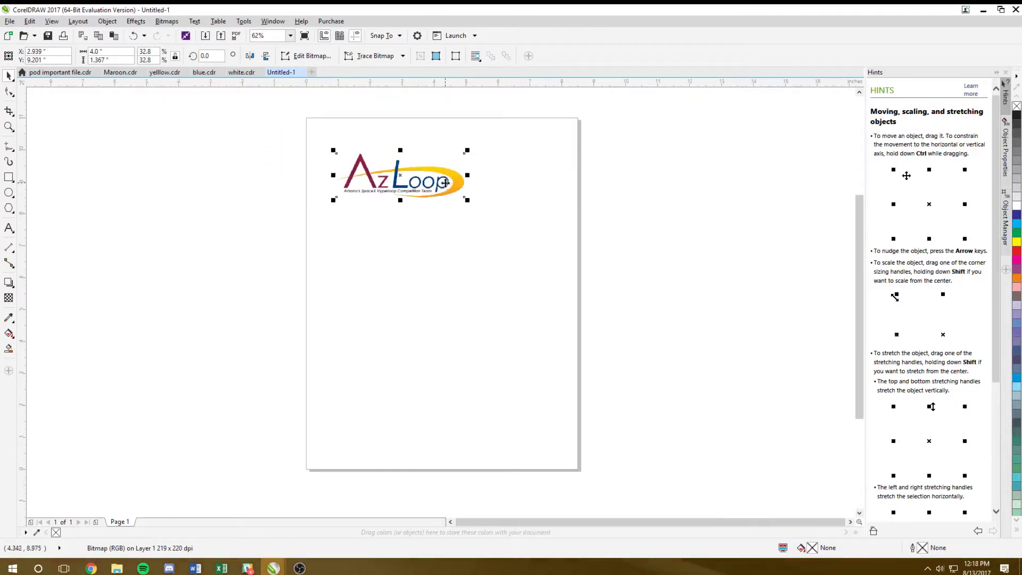
{"action": "left_click_drag", "start_coordinate": [447, 182], "coordinate": [451, 212]}
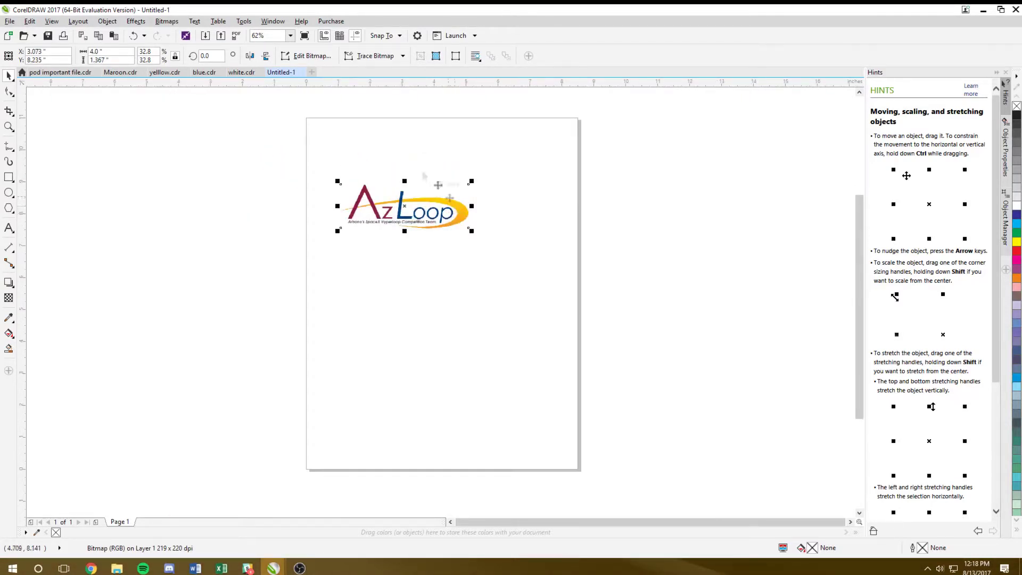
{"action": "left_click", "coordinate": [267, 172]}
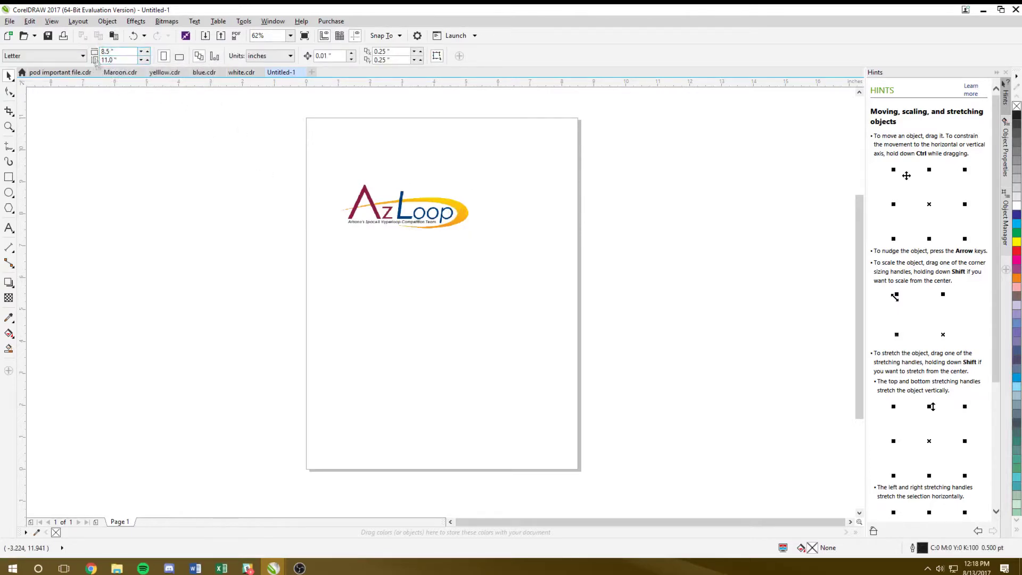
Start an Outline Trace of the logo as Detailed logo
{"action": "left_click", "coordinate": [467, 217]}
{"action": "scroll", "coordinate": [443, 213], "scroll_direction": "up", "scroll_amount": 2}
{"action": "right_click", "coordinate": [443, 199]}
{"action": "mouse_move", "coordinate": [487, 258]}
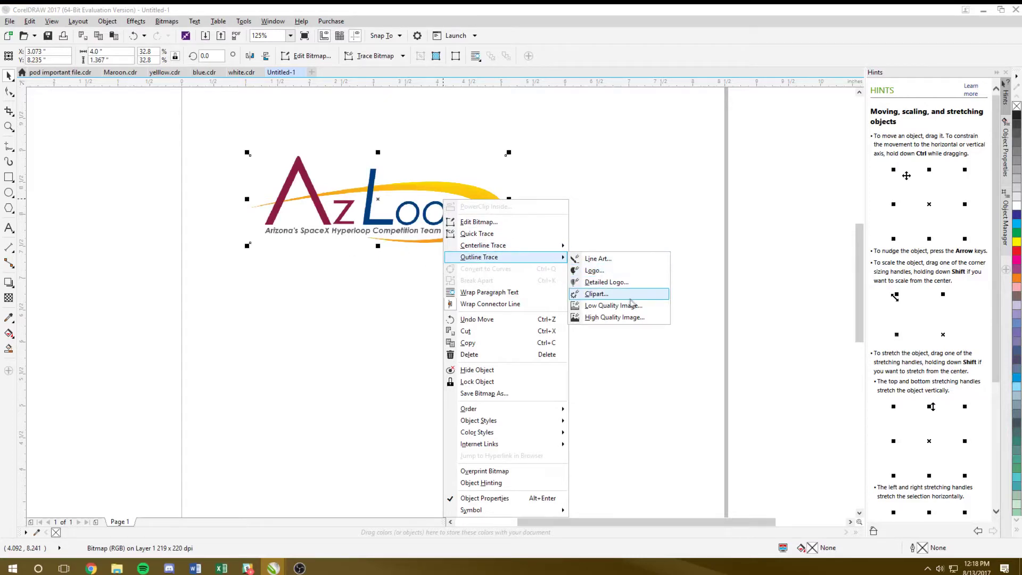
{"action": "left_click", "coordinate": [617, 282]}
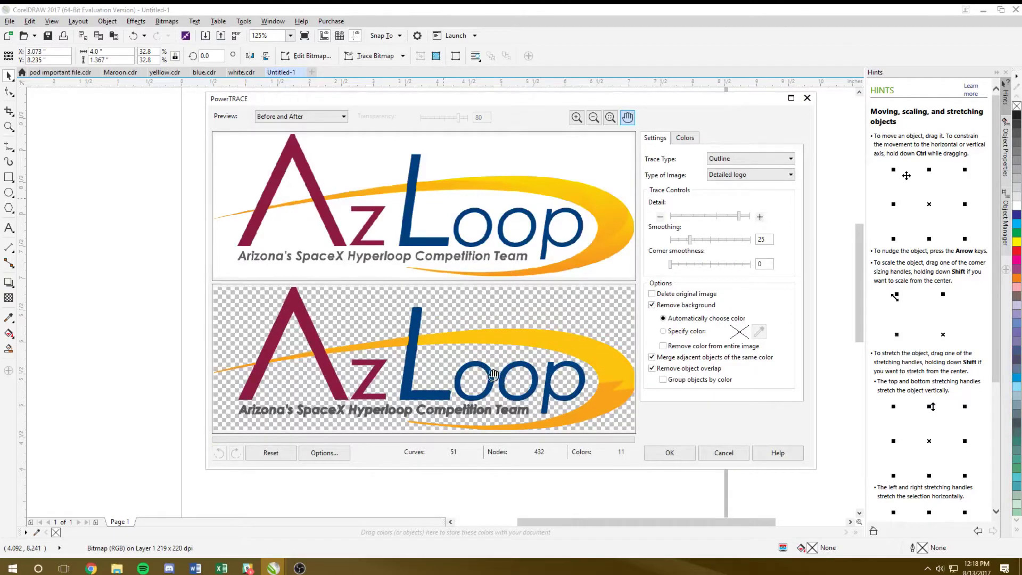
Remove the background colour from the entire image, letting PowerTRACE choose it automatically
{"action": "left_click", "coordinate": [663, 346]}
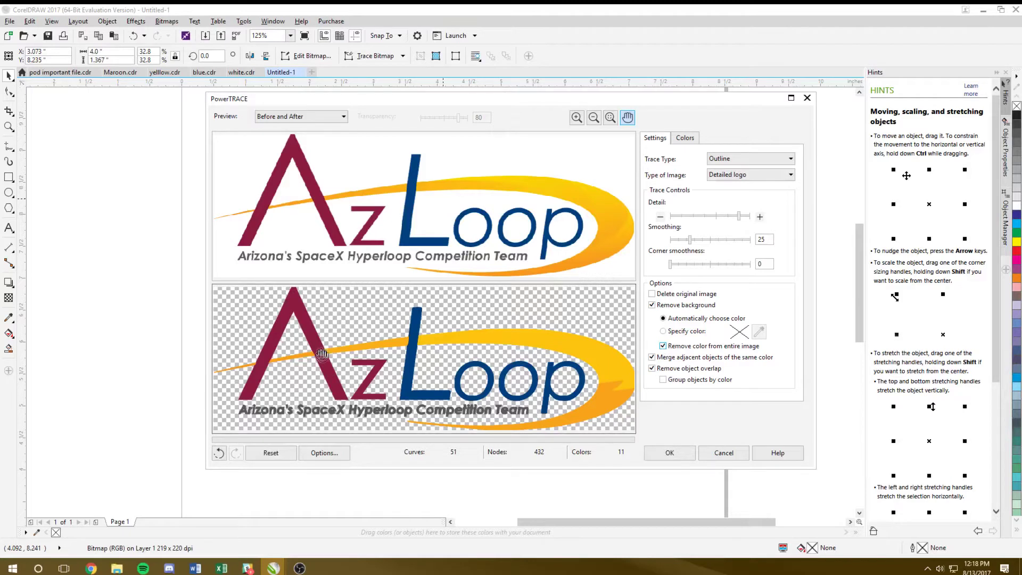
{"action": "left_click", "coordinate": [673, 331]}
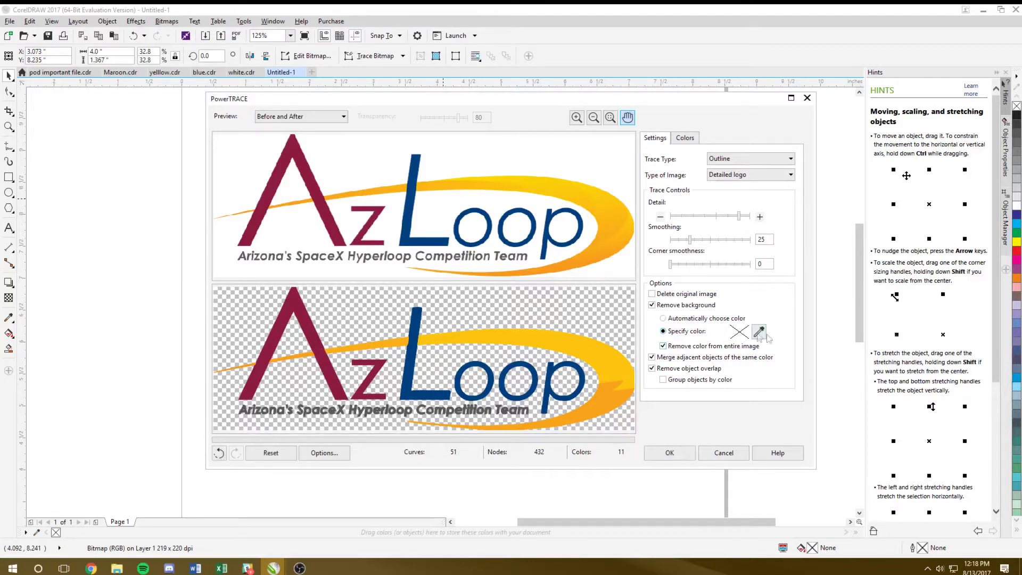
{"action": "left_click", "coordinate": [760, 333]}
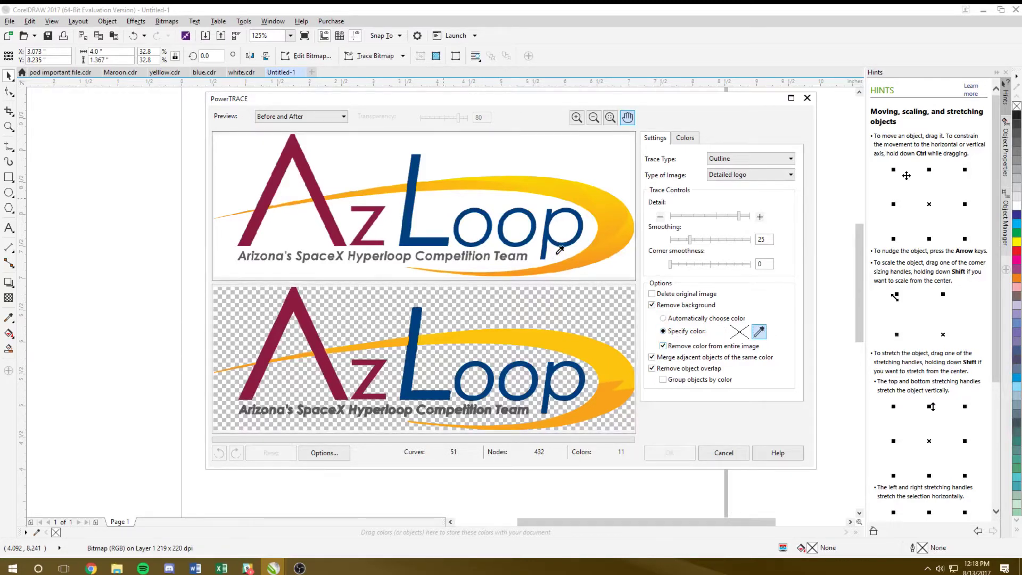
{"action": "left_click", "coordinate": [560, 250]}
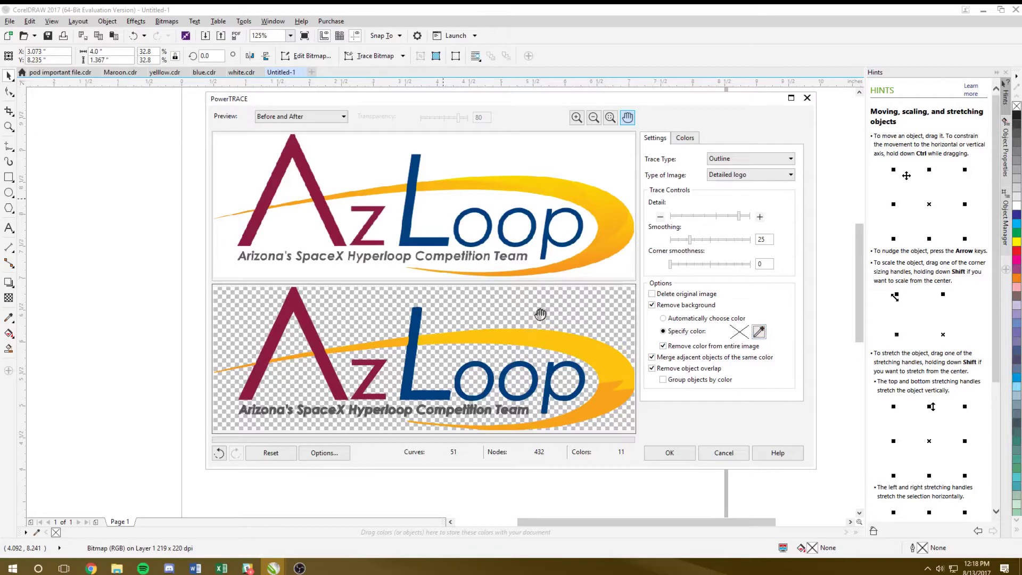
{"action": "left_click", "coordinate": [663, 319]}
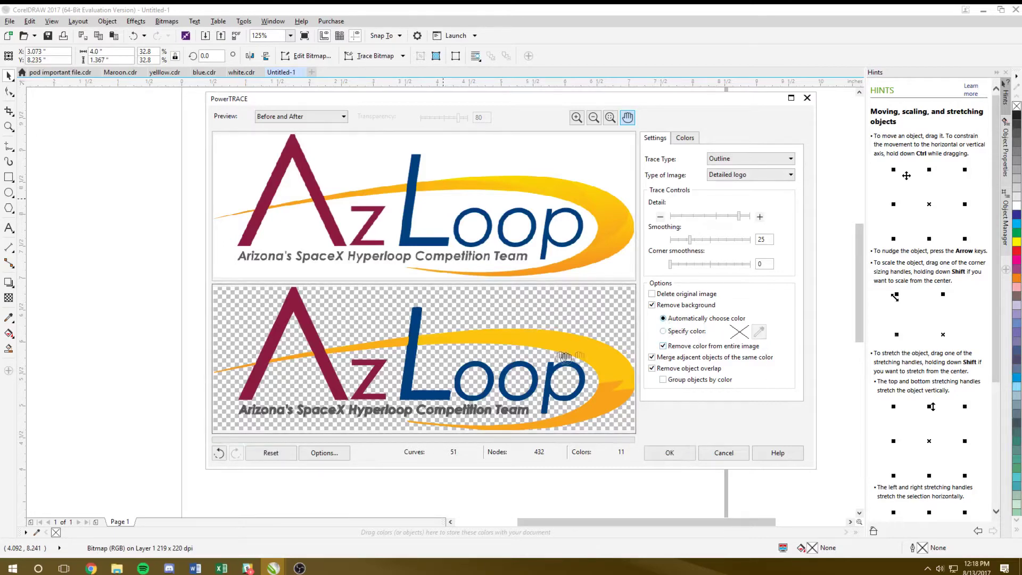
Try maximum trace detail, smoothing 50 and corner smoothness up to 92
{"action": "scroll", "coordinate": [441, 375], "scroll_direction": "up", "scroll_amount": 5}
{"action": "scroll", "coordinate": [443, 374], "scroll_direction": "up", "scroll_amount": 5}
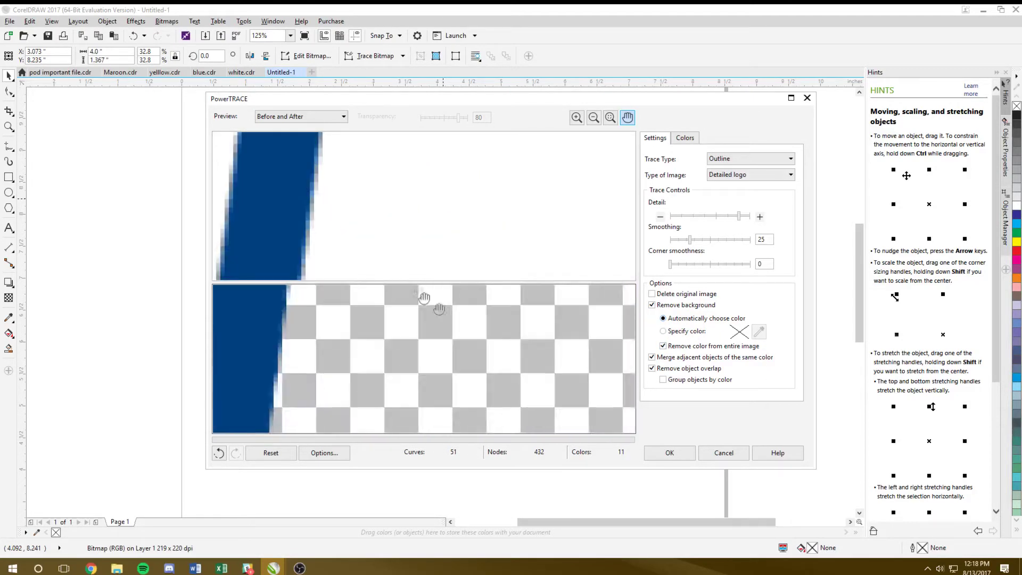
{"action": "scroll", "coordinate": [415, 340], "scroll_direction": "up", "scroll_amount": 5}
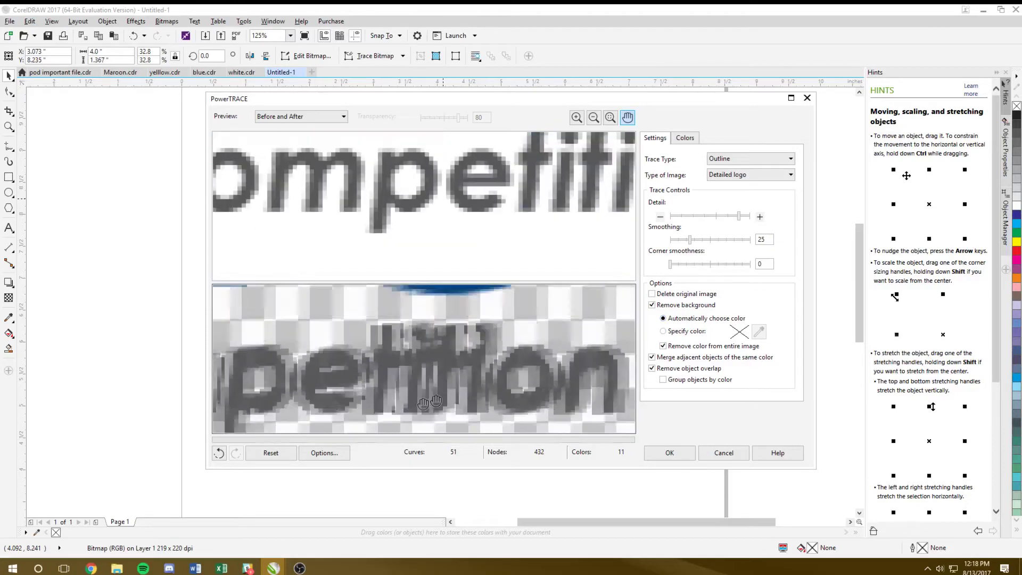
{"action": "scroll", "coordinate": [438, 371], "scroll_direction": "up", "scroll_amount": 3}
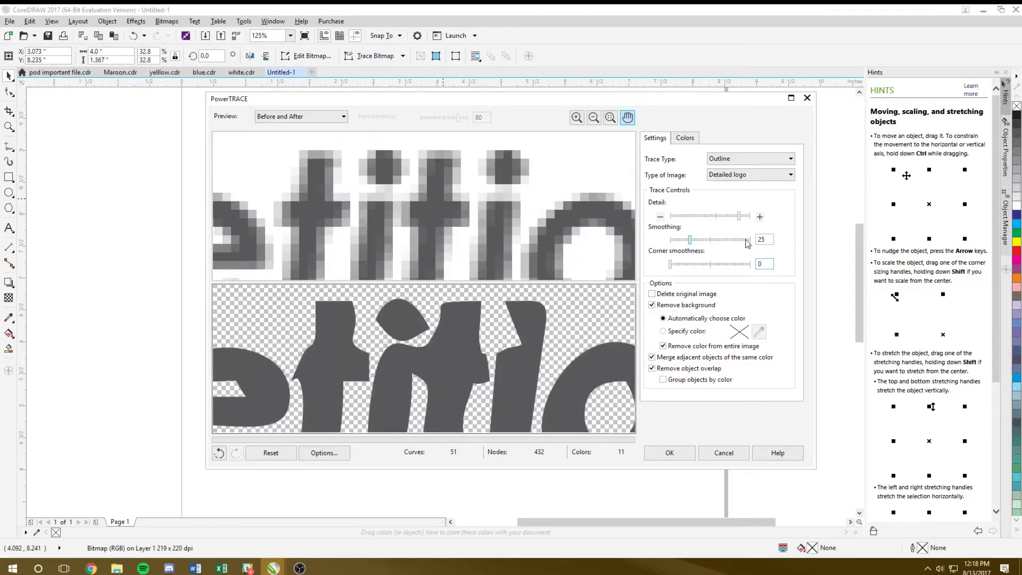
{"action": "left_click", "coordinate": [751, 216]}
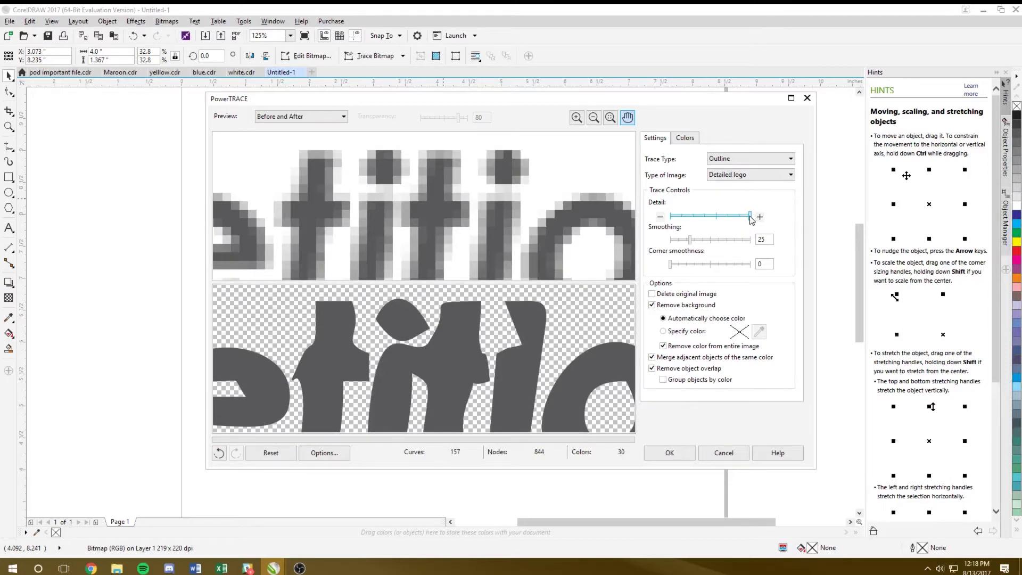
{"action": "left_click", "coordinate": [696, 240]}
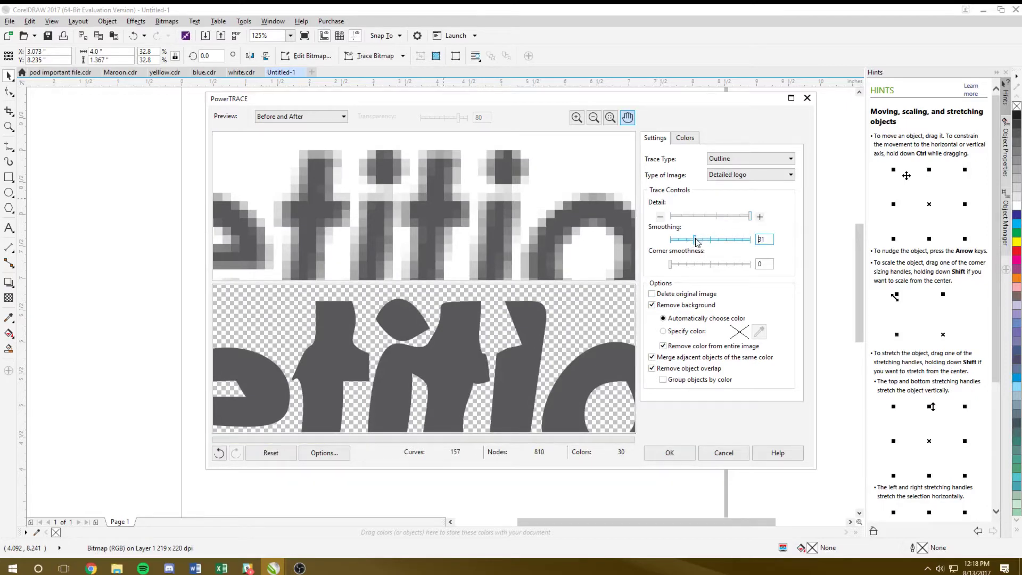
{"action": "left_click", "coordinate": [702, 240]}
{"action": "left_click", "coordinate": [712, 241]}
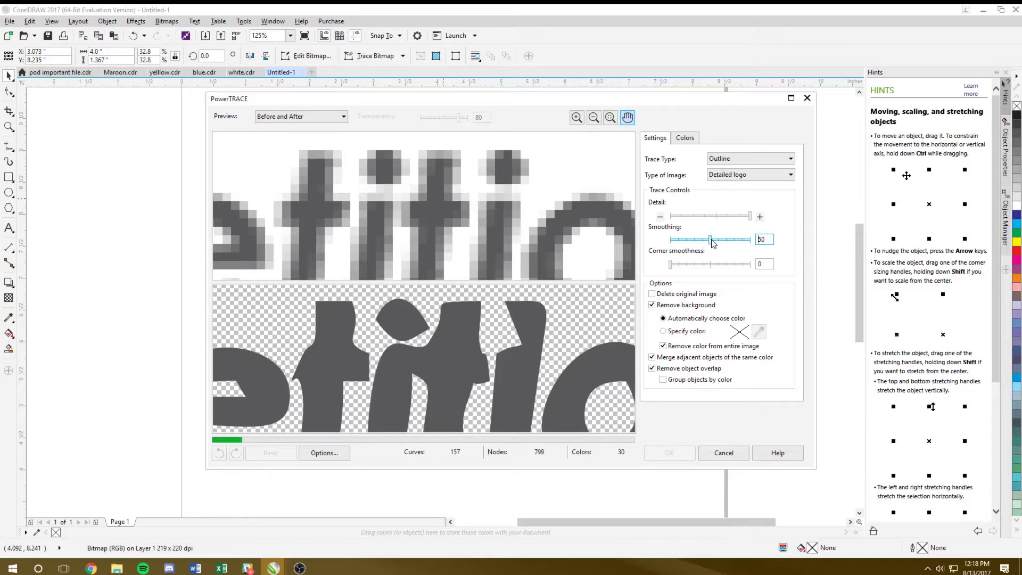
{"action": "left_click", "coordinate": [676, 264]}
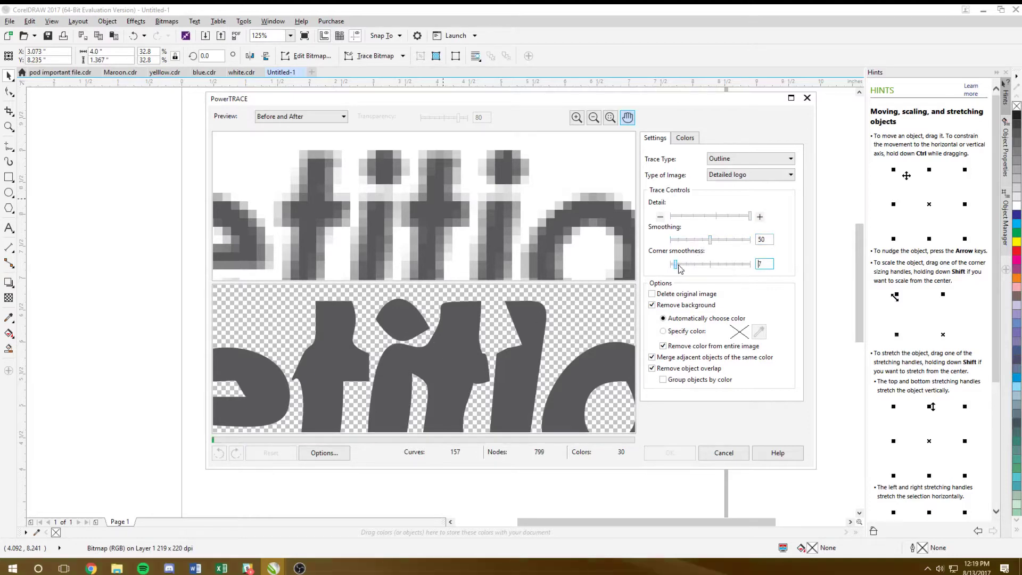
{"action": "left_click", "coordinate": [704, 265]}
{"action": "left_click", "coordinate": [724, 264]}
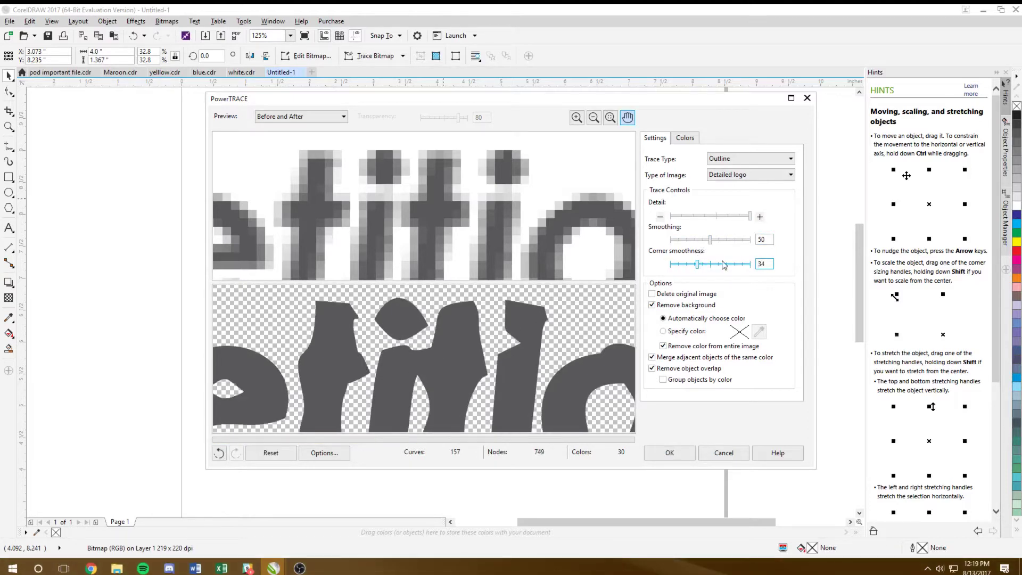
{"action": "left_click", "coordinate": [743, 264]}
Lower detail slightly and set smoothing to 18 and corner smoothness to 17
{"action": "scroll", "coordinate": [616, 382], "scroll_direction": "down", "scroll_amount": 2}
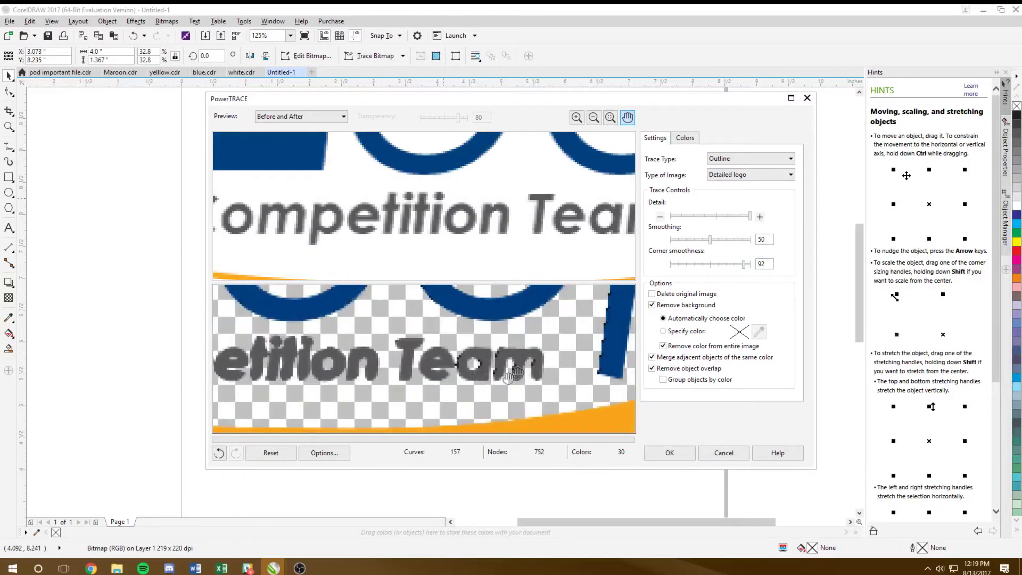
{"action": "scroll", "coordinate": [514, 372], "scroll_direction": "up", "scroll_amount": 3}
{"action": "left_click", "coordinate": [745, 217]}
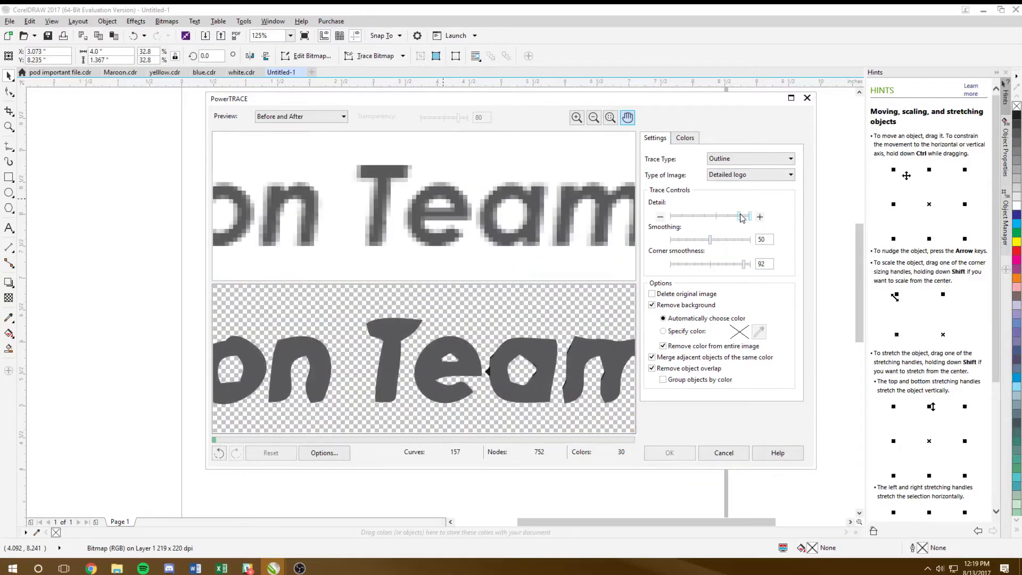
{"action": "left_click_drag", "start_coordinate": [708, 241], "coordinate": [684, 240]}
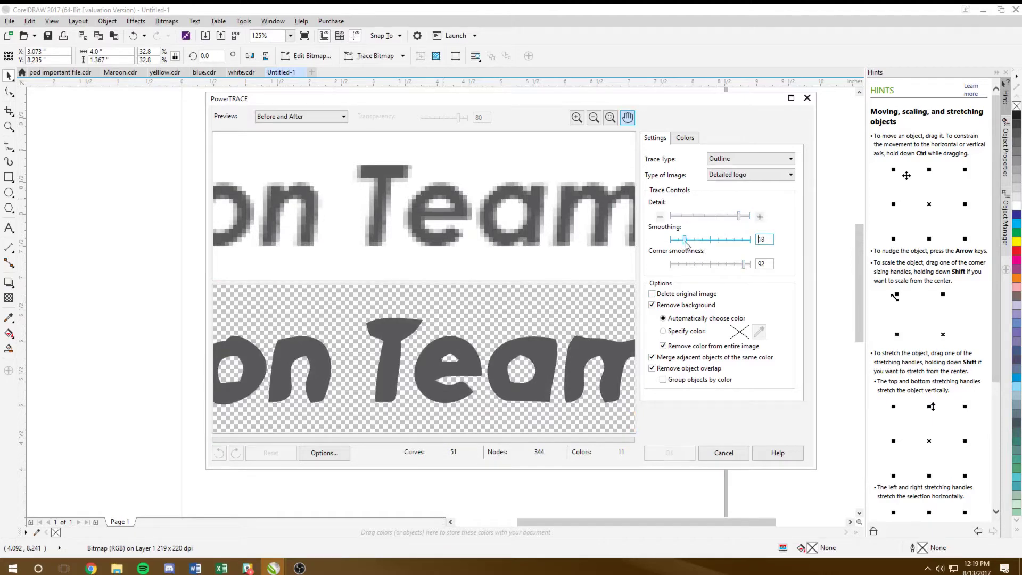
{"action": "left_click_drag", "start_coordinate": [743, 264], "coordinate": [683, 263]}
Pan the previews to inspect the traced 'petition' and 'Arizona's' lettering
{"action": "left_click_drag", "start_coordinate": [414, 384], "coordinate": [618, 388]}
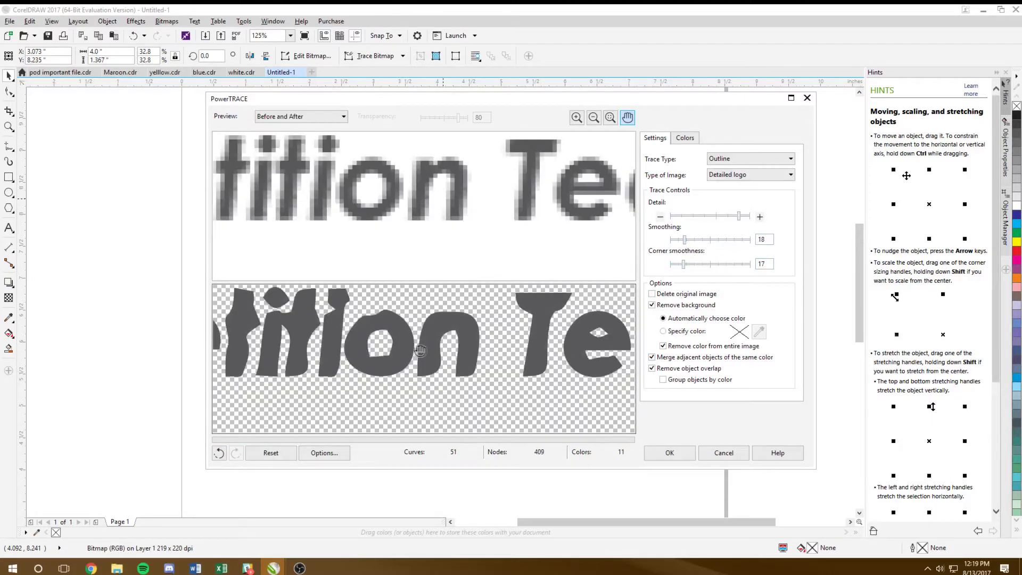
{"action": "left_click_drag", "start_coordinate": [351, 341], "coordinate": [462, 368]}
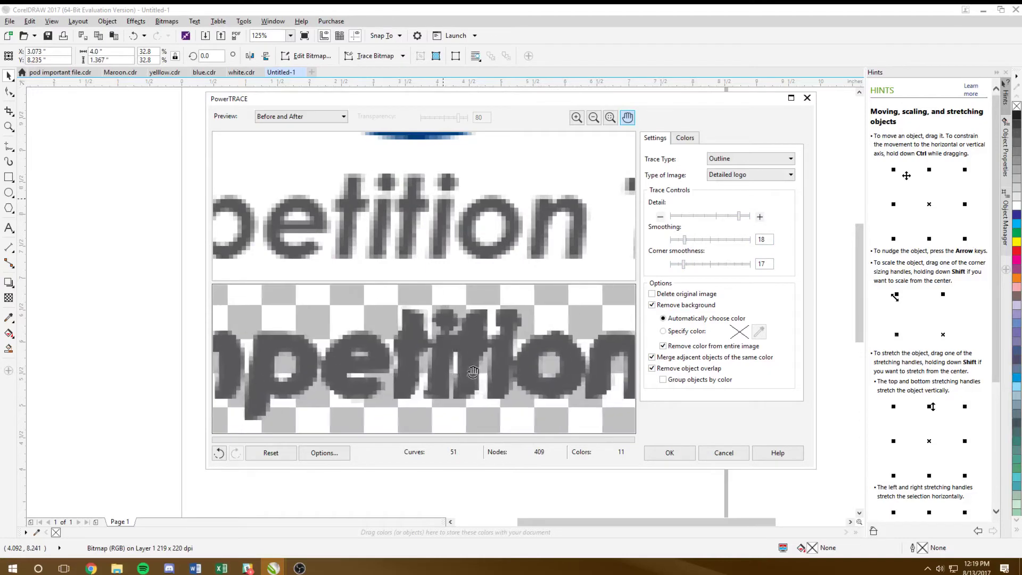
{"action": "scroll", "coordinate": [424, 331], "scroll_direction": "down", "scroll_amount": 1}
{"action": "scroll", "coordinate": [473, 365], "scroll_direction": "up", "scroll_amount": 3}
{"action": "left_click_drag", "start_coordinate": [473, 365], "coordinate": [454, 384]}
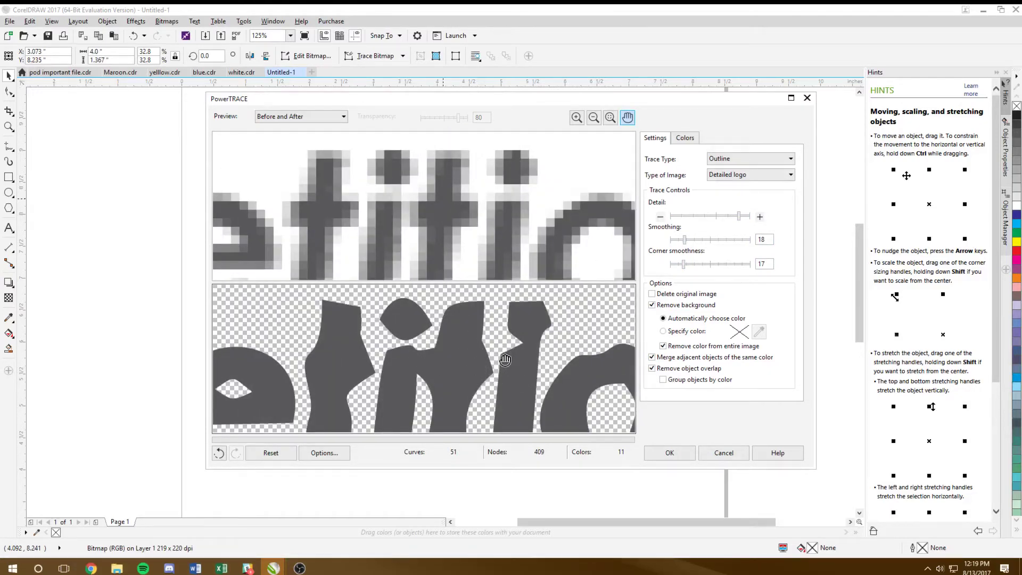
{"action": "scroll", "coordinate": [463, 333], "scroll_direction": "down", "scroll_amount": 3}
{"action": "scroll", "coordinate": [514, 345], "scroll_direction": "down", "scroll_amount": 3}
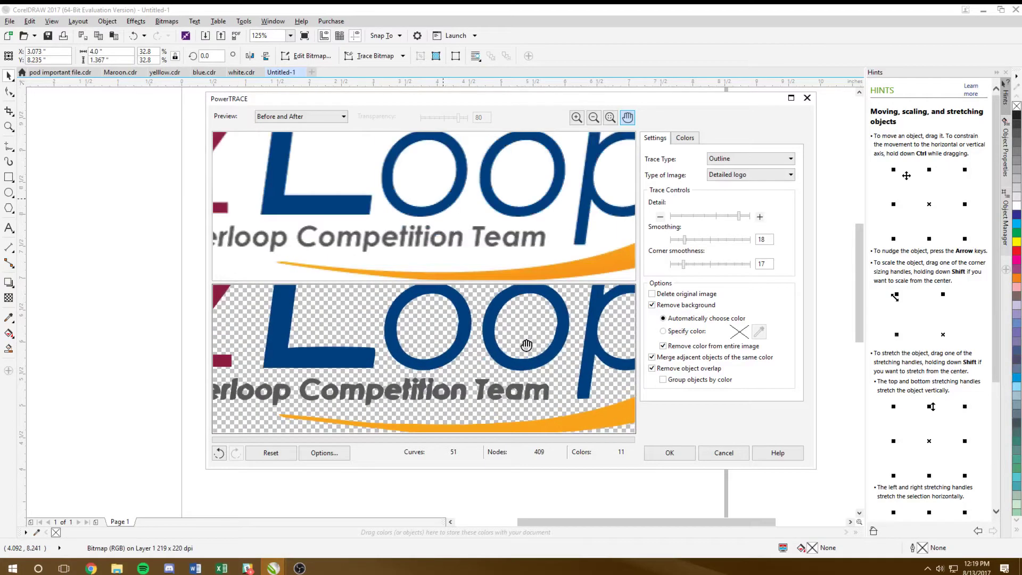
{"action": "scroll", "coordinate": [429, 394], "scroll_direction": "down", "scroll_amount": 2}
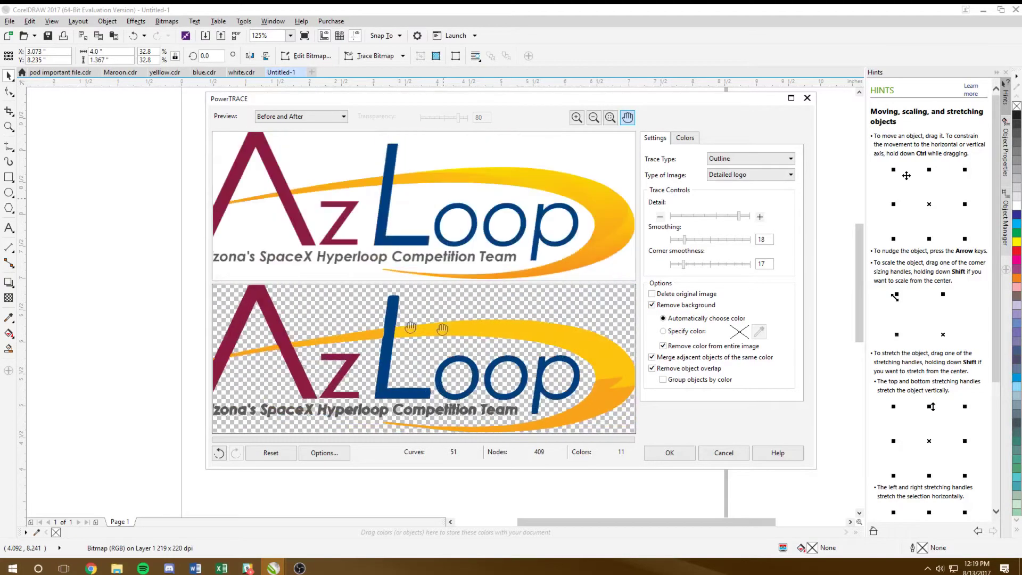
{"action": "left_click_drag", "start_coordinate": [426, 384], "coordinate": [469, 382]}
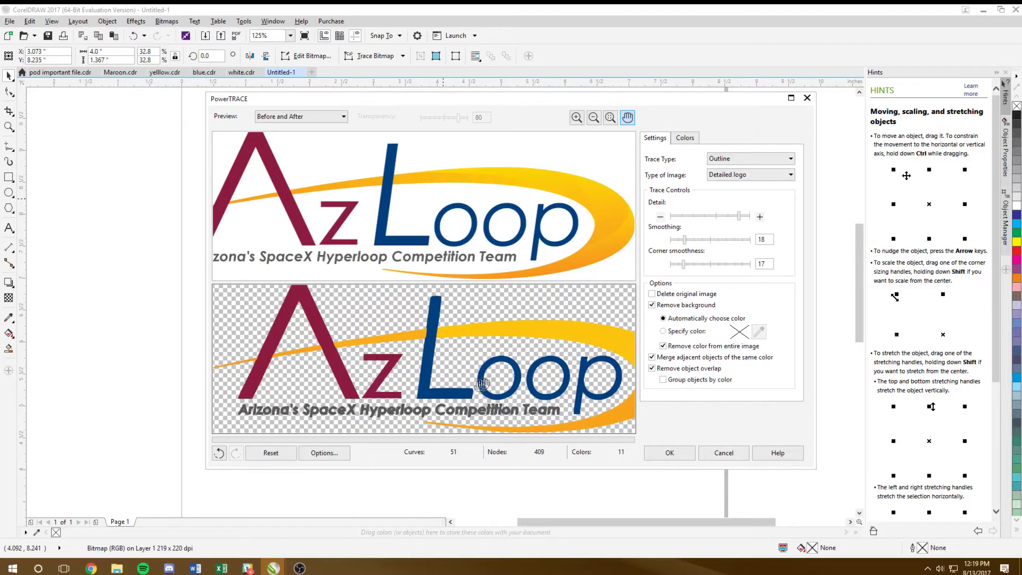
{"action": "scroll", "coordinate": [474, 379], "scroll_direction": "up", "scroll_amount": 2}
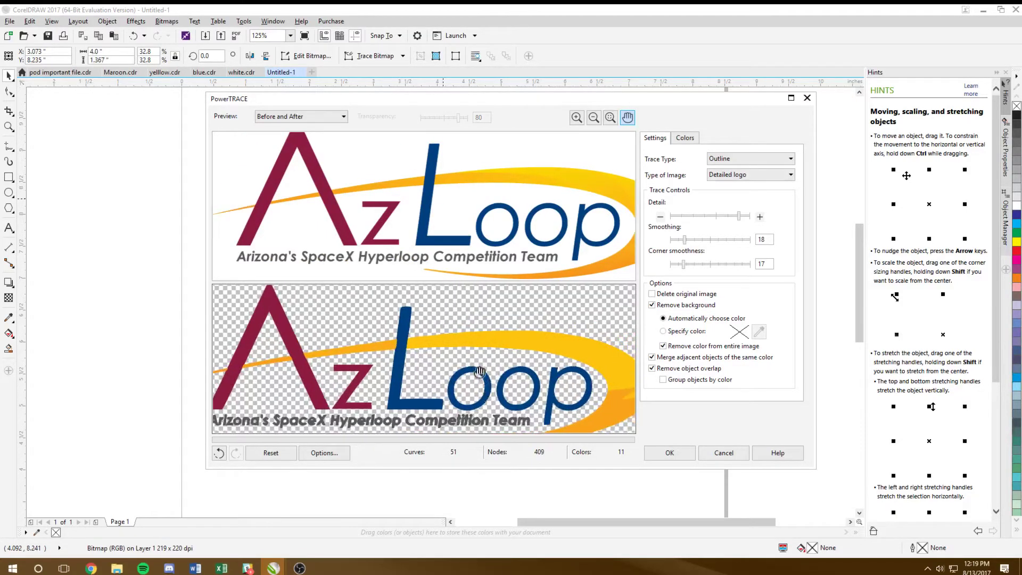
{"action": "scroll", "coordinate": [479, 371], "scroll_direction": "down", "scroll_amount": 2}
{"action": "scroll", "coordinate": [492, 380], "scroll_direction": "up", "scroll_amount": 2}
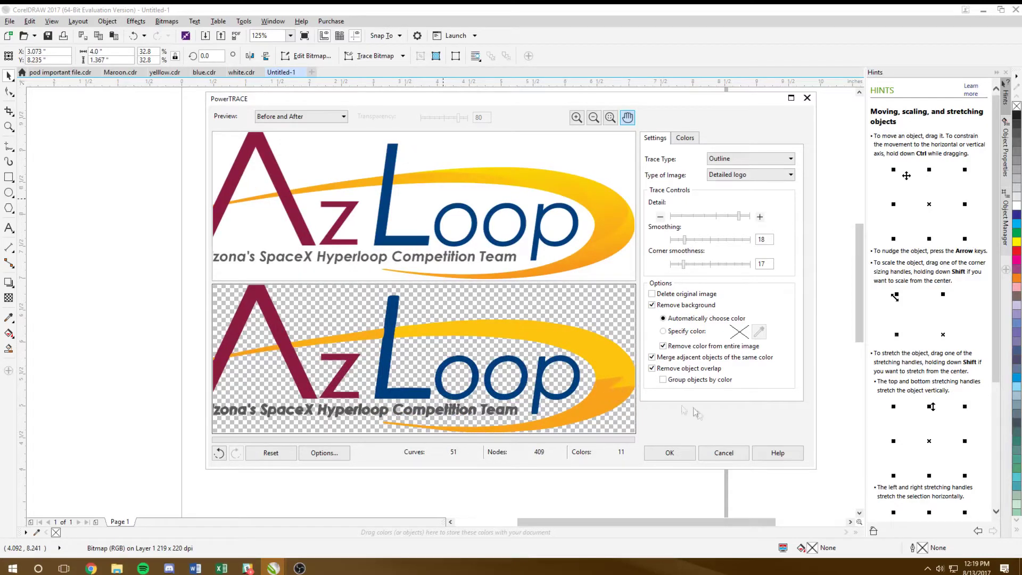
Place the trace on the page, delete the original bitmap, and reposition the traced logo
{"action": "left_click", "coordinate": [669, 452]}
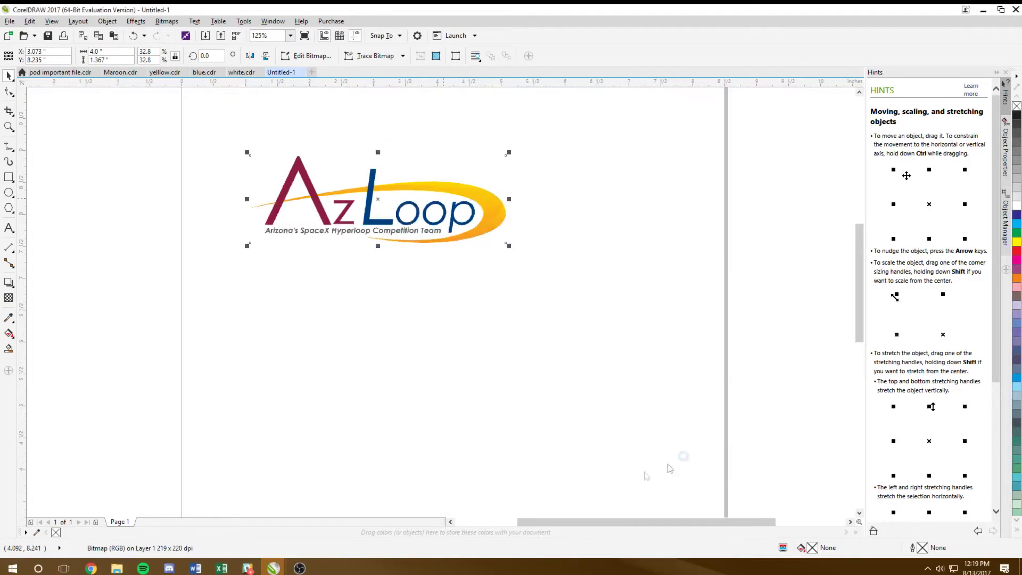
{"action": "mouse_move", "coordinate": [486, 213]}
{"action": "left_mouse_down"}
{"action": "mouse_move", "coordinate": [474, 319]}
{"action": "mouse_move", "coordinate": [537, 332]}
{"action": "mouse_move", "coordinate": [553, 409]}
{"action": "mouse_move", "coordinate": [507, 426]}
{"action": "mouse_move", "coordinate": [479, 410]}
{"action": "mouse_move", "coordinate": [548, 337]}
{"action": "left_mouse_up"}
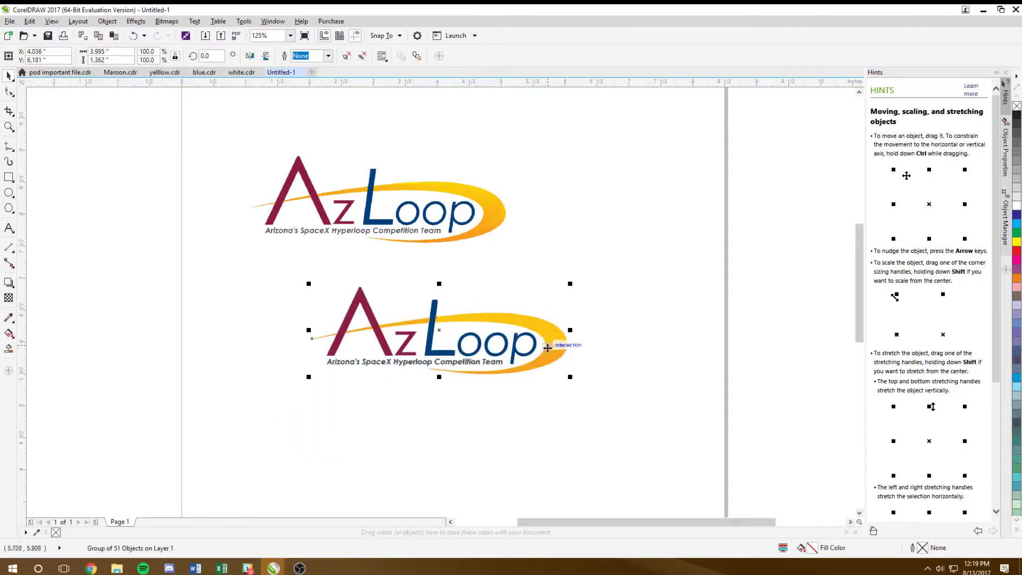
{"action": "left_click", "coordinate": [475, 215]}
{"action": "key", "text": "Delete"}
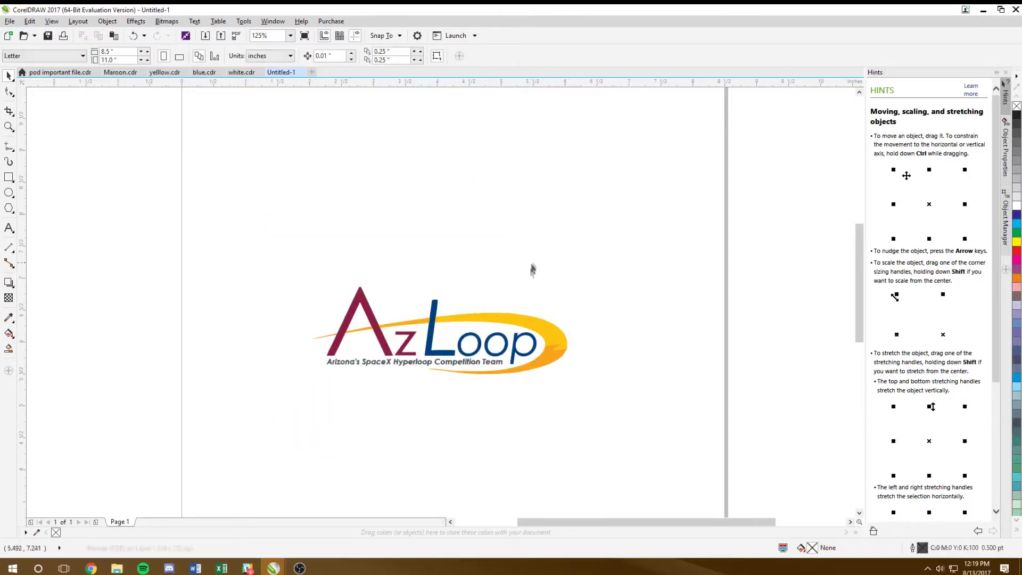
{"action": "left_click_drag", "start_coordinate": [506, 321], "coordinate": [440, 163]}
{"action": "left_click_drag", "start_coordinate": [458, 204], "coordinate": [450, 330]}
Undo back to the original bitmap logo and reselect it
{"action": "right_click", "coordinate": [487, 314]}
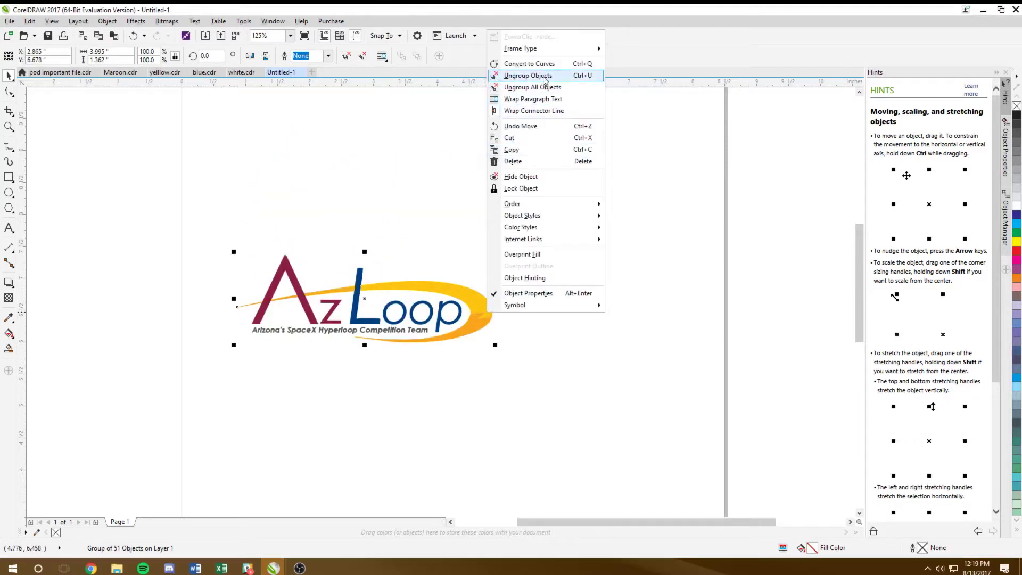
{"action": "left_click", "coordinate": [646, 186]}
{"action": "key", "text": "ctrl+z"}
{"action": "key", "text": "ctrl+z"}
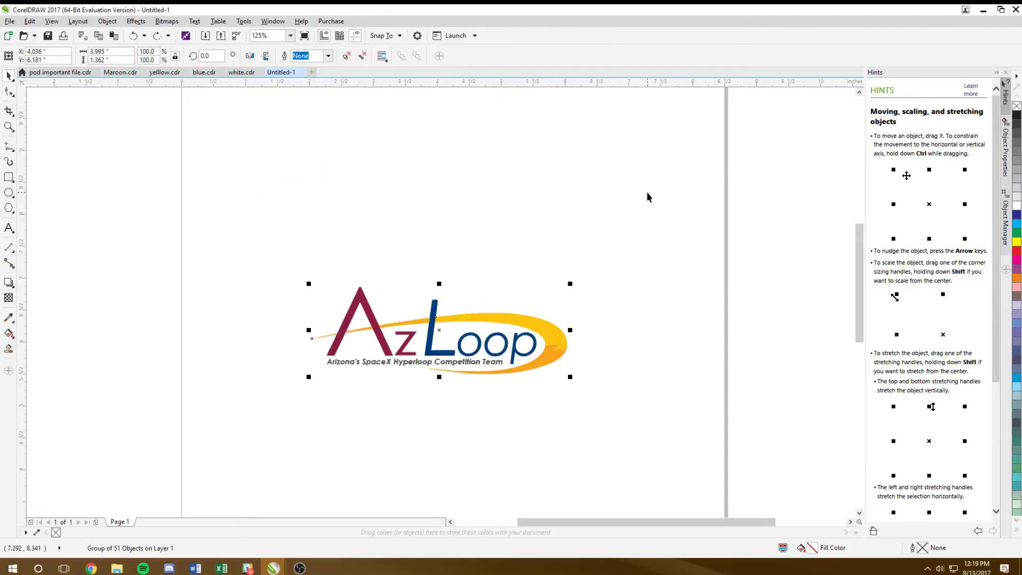
{"action": "key", "text": "ctrl+shift+z"}
{"action": "key", "text": "ctrl+shift+z"}
{"action": "key", "text": "ctrl+z"}
{"action": "left_click", "coordinate": [509, 279]}
{"action": "left_click", "coordinate": [481, 201]}
Reopen a Detailed logo outline trace of the bitmap
{"action": "right_click", "coordinate": [480, 201]}
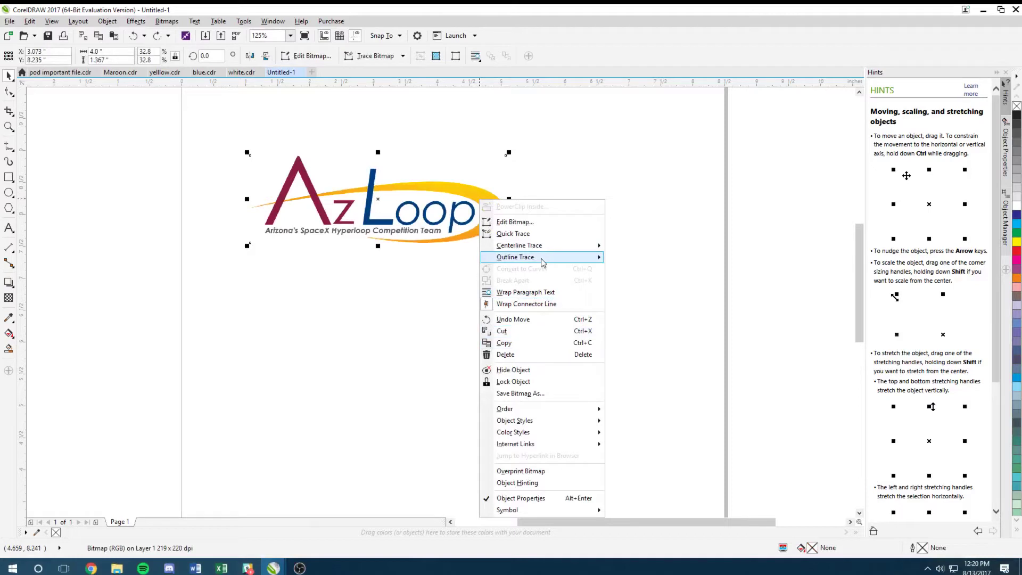
{"action": "mouse_move", "coordinate": [542, 262]}
{"action": "left_click", "coordinate": [638, 281]}
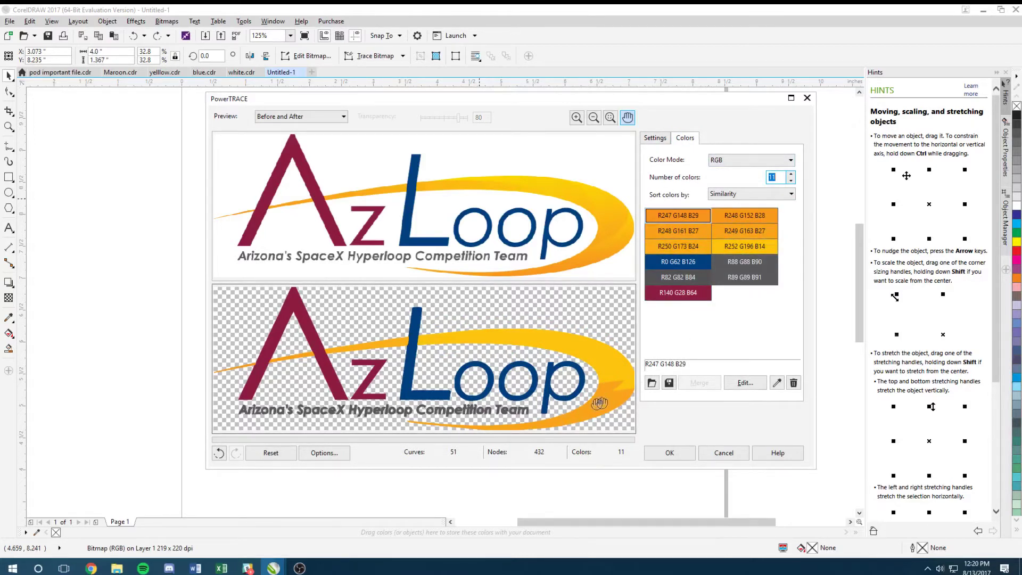
Delete the extra orange swatches, starting with R247 G148 B29, leaving 6 colours
{"action": "left_click", "coordinate": [677, 215]}
{"action": "left_click", "coordinate": [793, 383]}
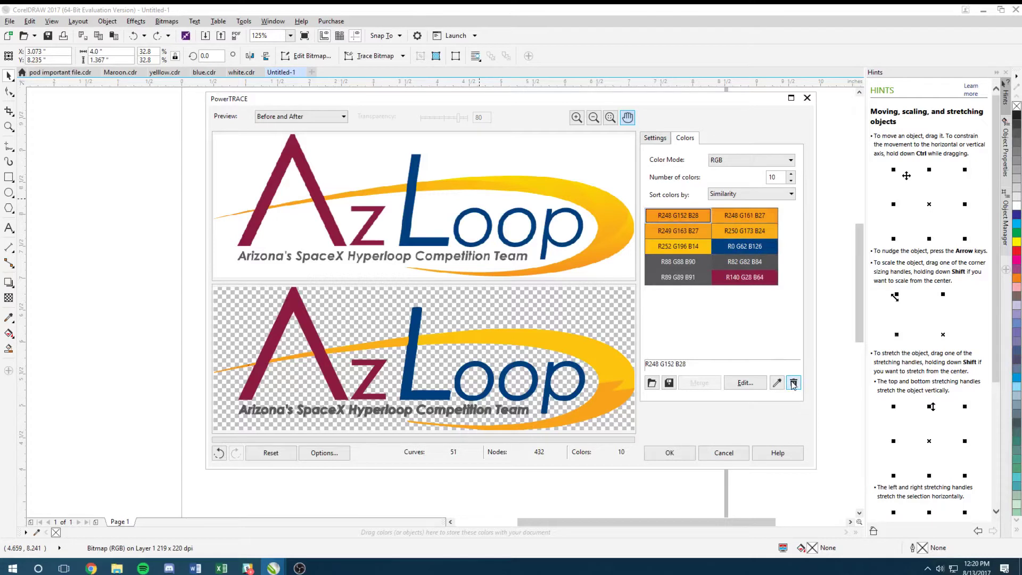
{"action": "left_click", "coordinate": [793, 384]}
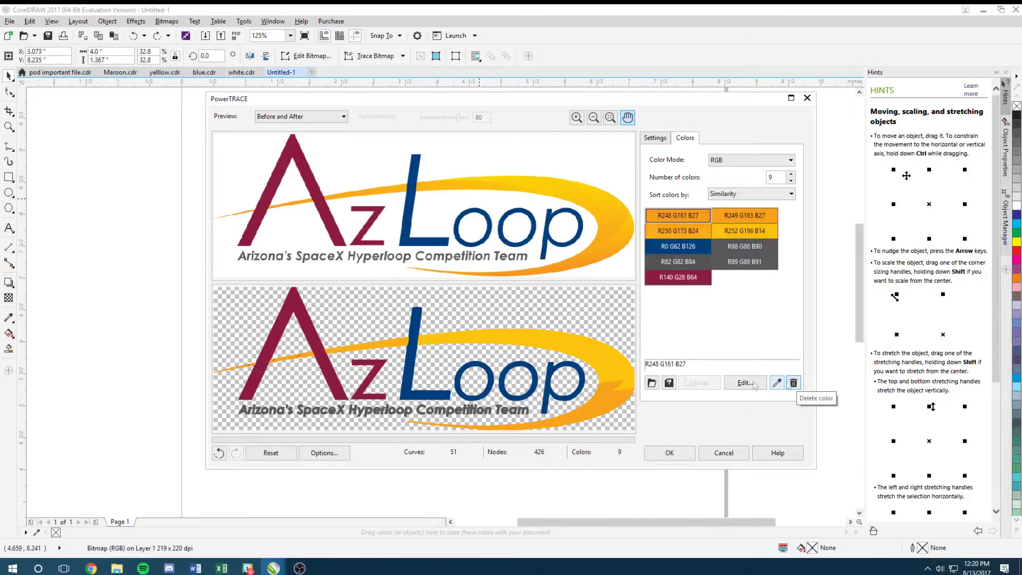
{"action": "left_click", "coordinate": [793, 383]}
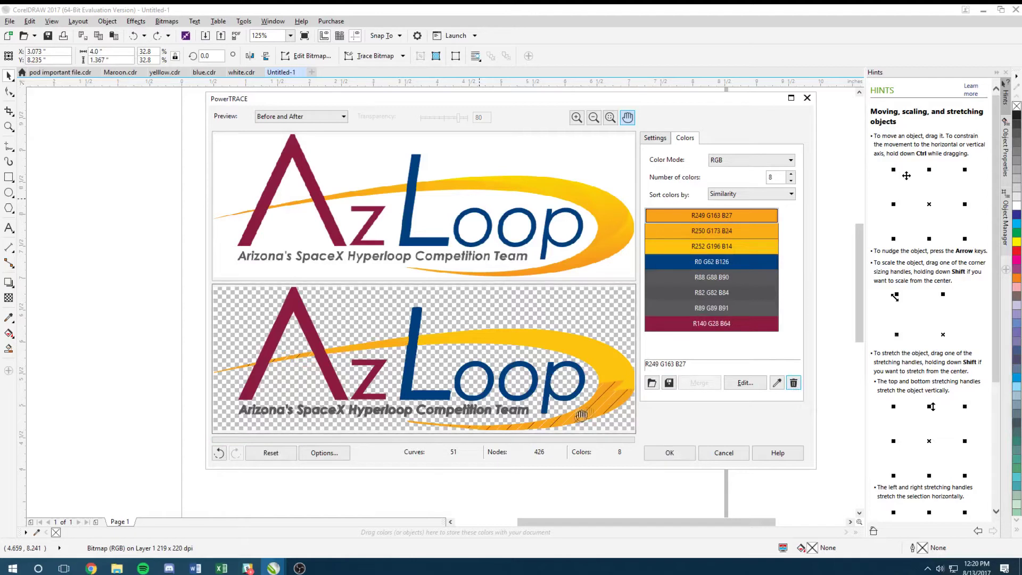
{"action": "left_click", "coordinate": [793, 384]}
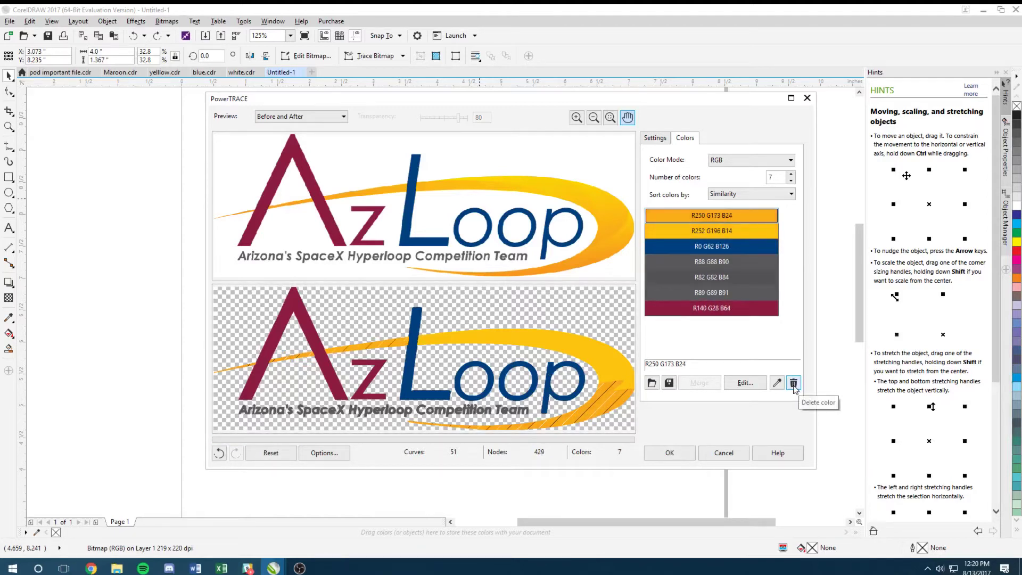
{"action": "left_click", "coordinate": [793, 384]}
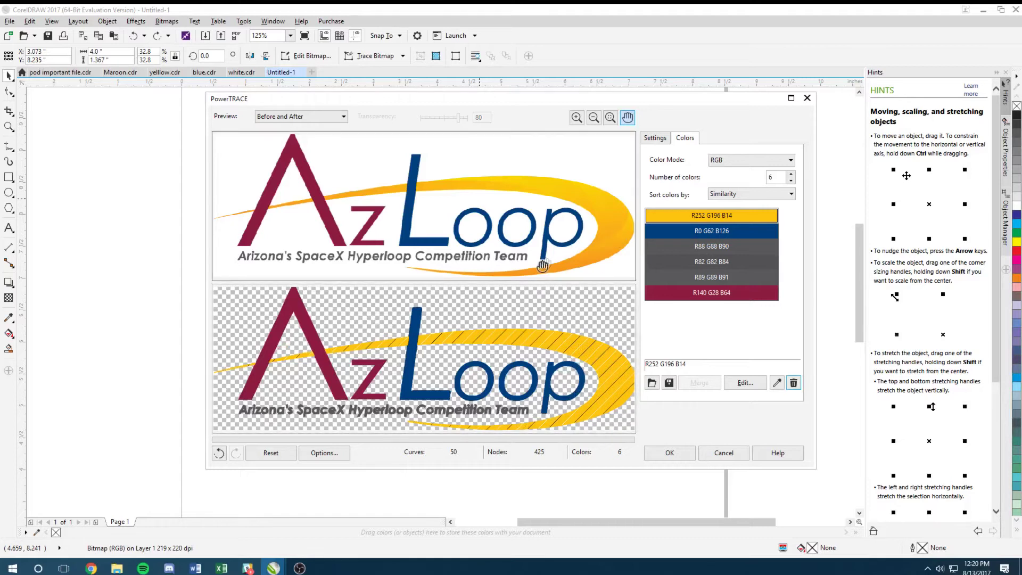
Delete the R82 G82 B84 and R89 G89 B91 greys from the palette
{"action": "left_click", "coordinate": [723, 246]}
{"action": "left_click", "coordinate": [726, 261]}
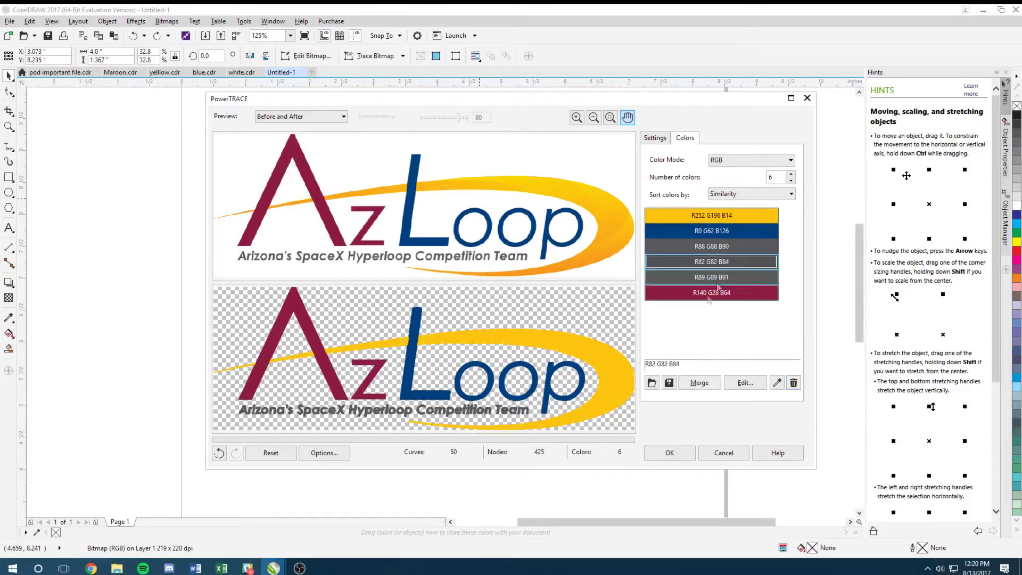
{"action": "scroll", "coordinate": [442, 410], "scroll_direction": "up", "scroll_amount": 5}
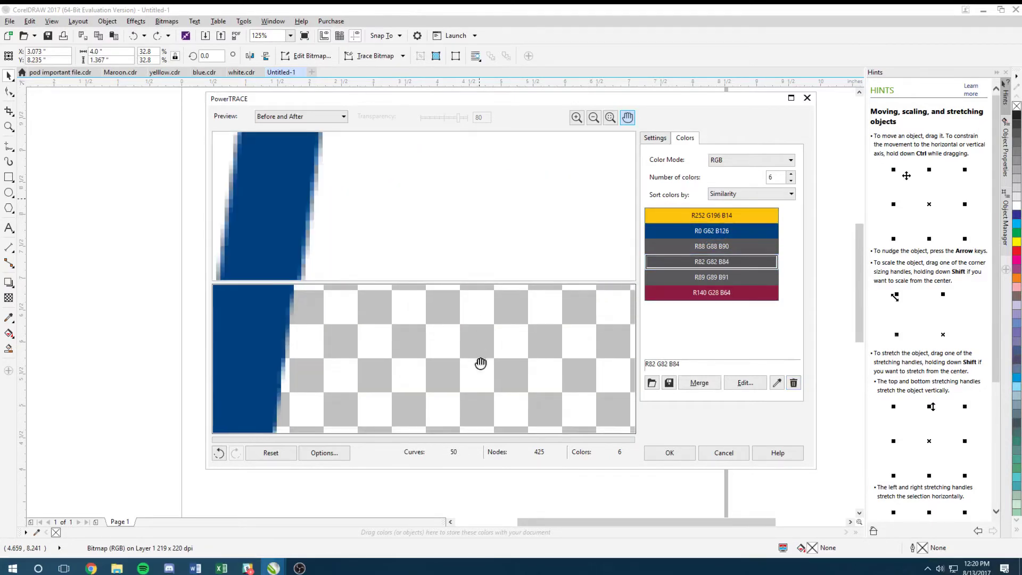
{"action": "scroll", "coordinate": [482, 358], "scroll_direction": "down", "scroll_amount": 3}
{"action": "left_click_drag", "start_coordinate": [482, 358], "coordinate": [354, 357]}
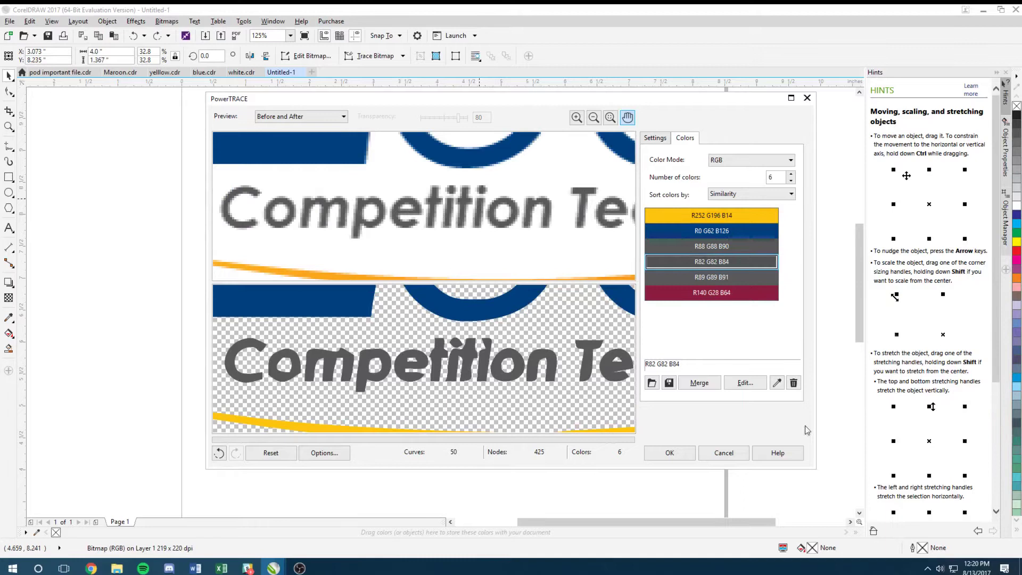
{"action": "left_click", "coordinate": [794, 382]}
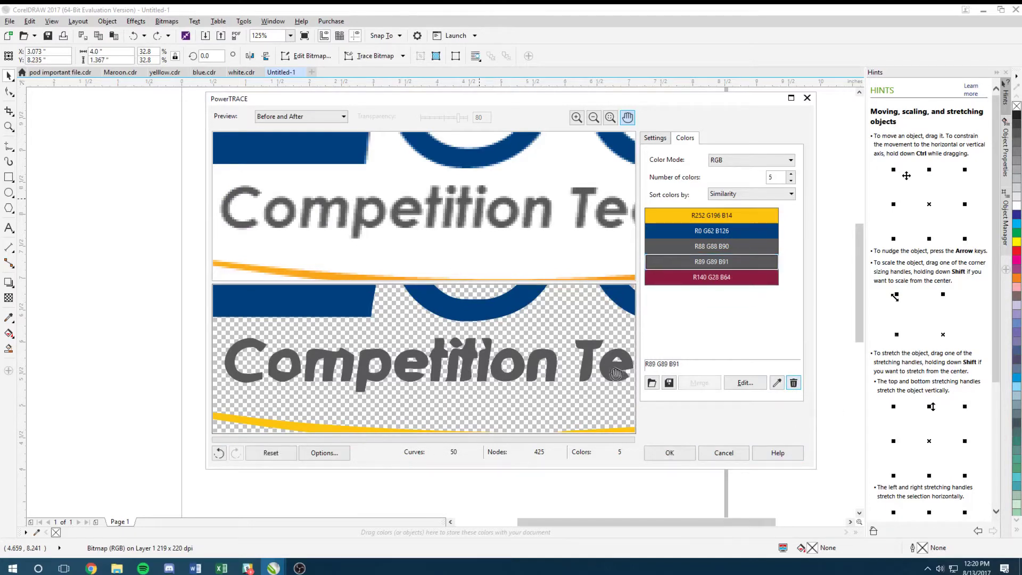
{"action": "left_click", "coordinate": [794, 383]}
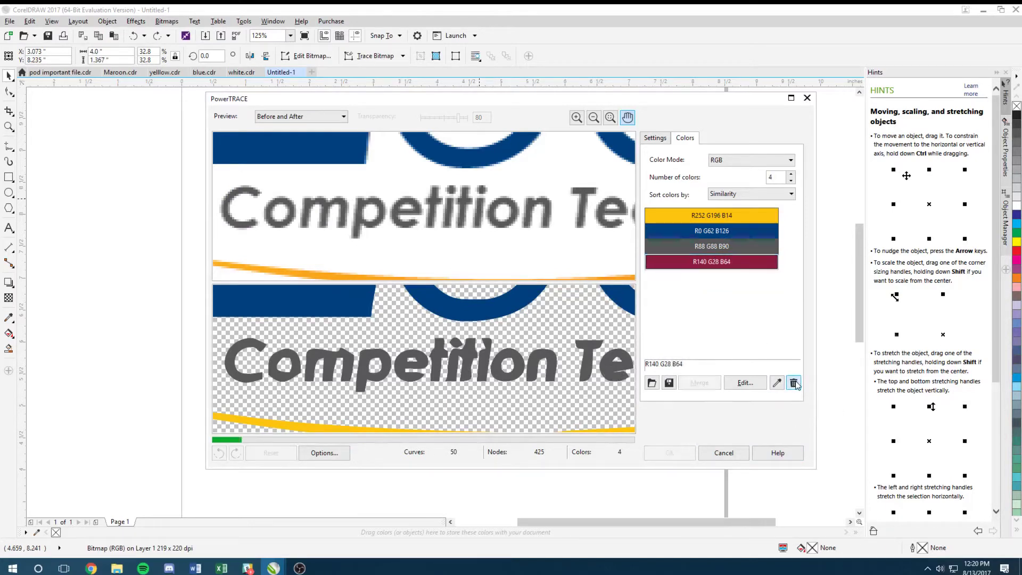
Inspect the traced tagline and restore the R89 G89 B91 grey
{"action": "left_click_drag", "start_coordinate": [608, 374], "coordinate": [482, 384]}
{"action": "left_click_drag", "start_coordinate": [330, 376], "coordinate": [532, 381]}
{"action": "left_click_drag", "start_coordinate": [418, 386], "coordinate": [452, 396]}
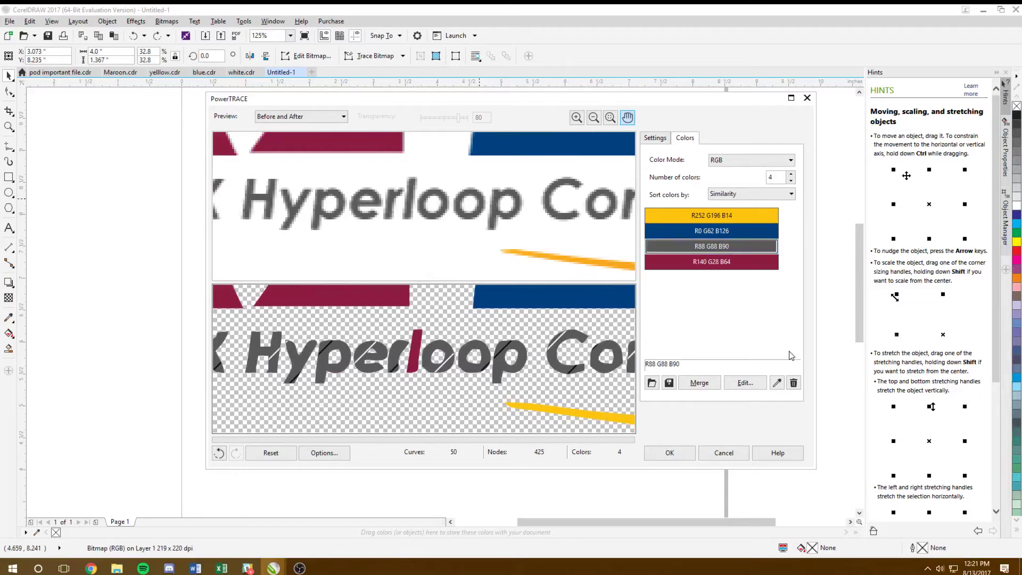
{"action": "key", "text": "ctrl+z"}
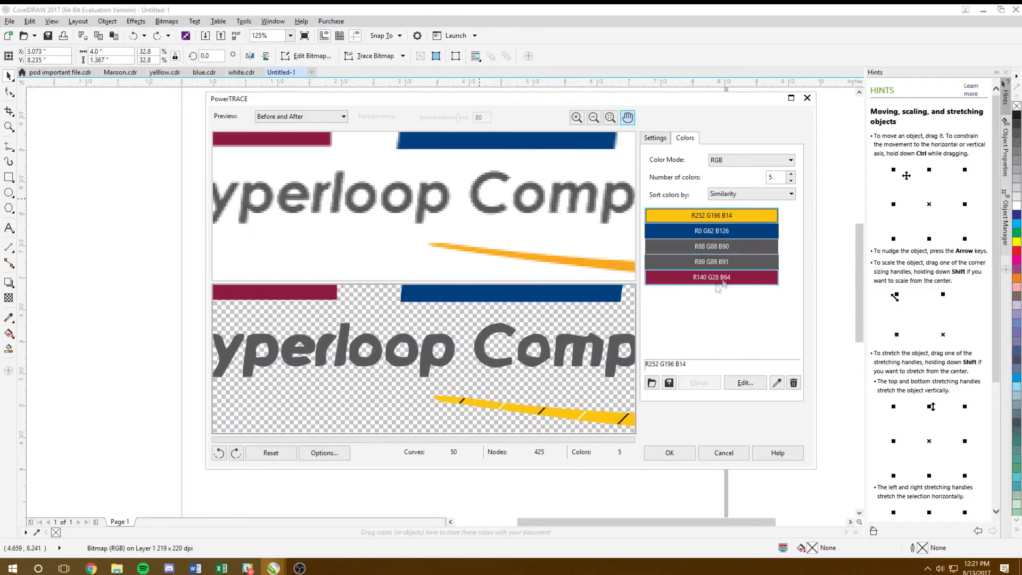
Check the 'Arizona's SpaceX Hyperloop Competition Team' text and accept the five-colour trace
{"action": "scroll", "coordinate": [459, 351], "scroll_direction": "down", "scroll_amount": 1}
{"action": "left_click_drag", "start_coordinate": [460, 351], "coordinate": [544, 388]}
{"action": "left_click_drag", "start_coordinate": [468, 394], "coordinate": [487, 395]}
{"action": "left_click_drag", "start_coordinate": [546, 381], "coordinate": [449, 378]}
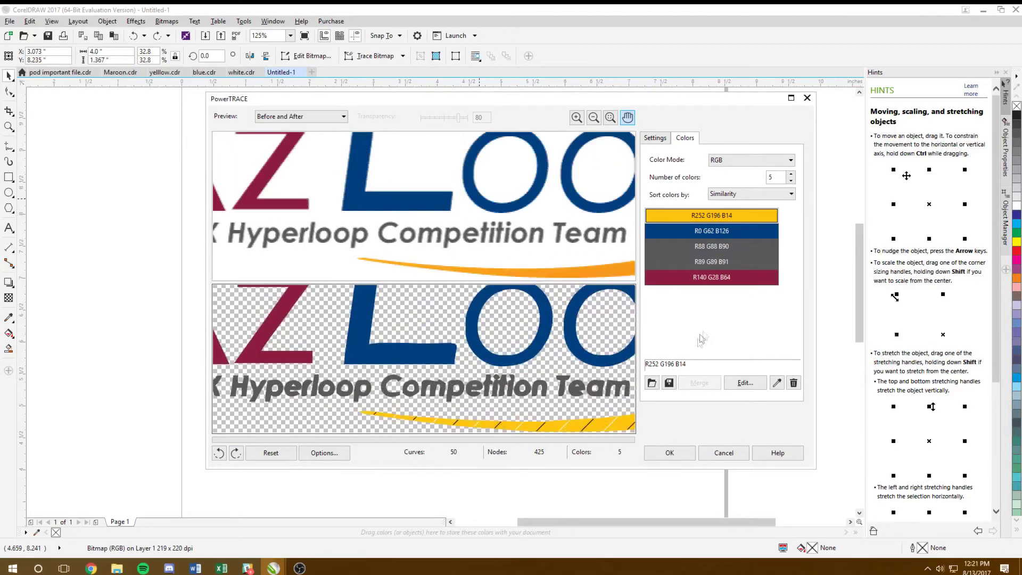
{"action": "scroll", "coordinate": [560, 342], "scroll_direction": "down", "scroll_amount": 3}
{"action": "scroll", "coordinate": [481, 368], "scroll_direction": "up", "scroll_amount": 1}
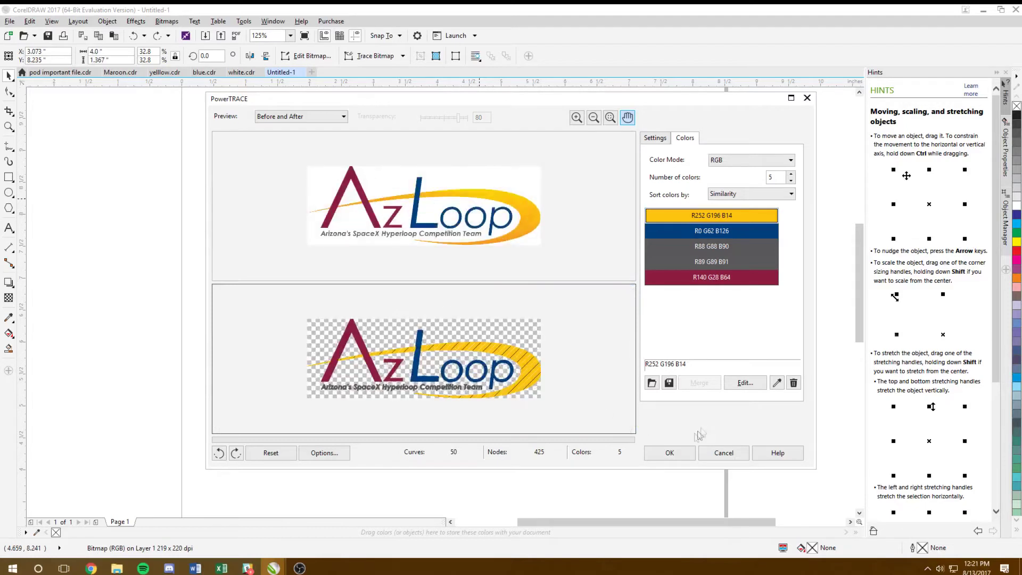
{"action": "left_click", "coordinate": [669, 452]}
Replace the original bitmap logo with the traced vector logo in the same spot
{"action": "mouse_move", "coordinate": [489, 223]}
{"action": "left_mouse_down"}
{"action": "mouse_move", "coordinate": [487, 415]}
{"action": "mouse_move", "coordinate": [481, 376]}
{"action": "mouse_move", "coordinate": [490, 393]}
{"action": "mouse_move", "coordinate": [664, 283]}
{"action": "mouse_move", "coordinate": [668, 293]}
{"action": "mouse_move", "coordinate": [502, 323]}
{"action": "left_mouse_up"}
{"action": "left_click", "coordinate": [471, 186]}
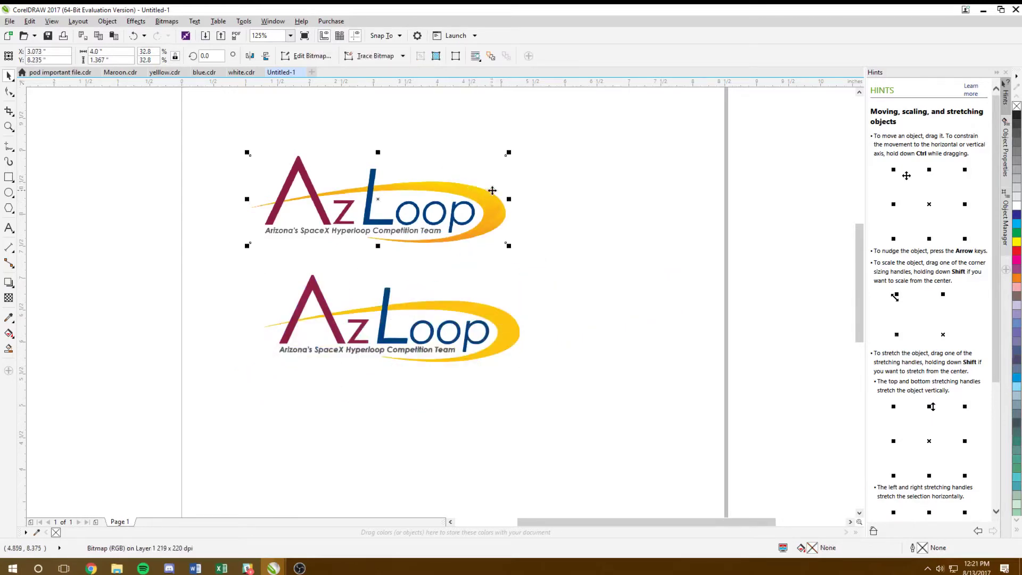
{"action": "key", "text": "Delete"}
{"action": "left_click_drag", "start_coordinate": [503, 341], "coordinate": [448, 187]}
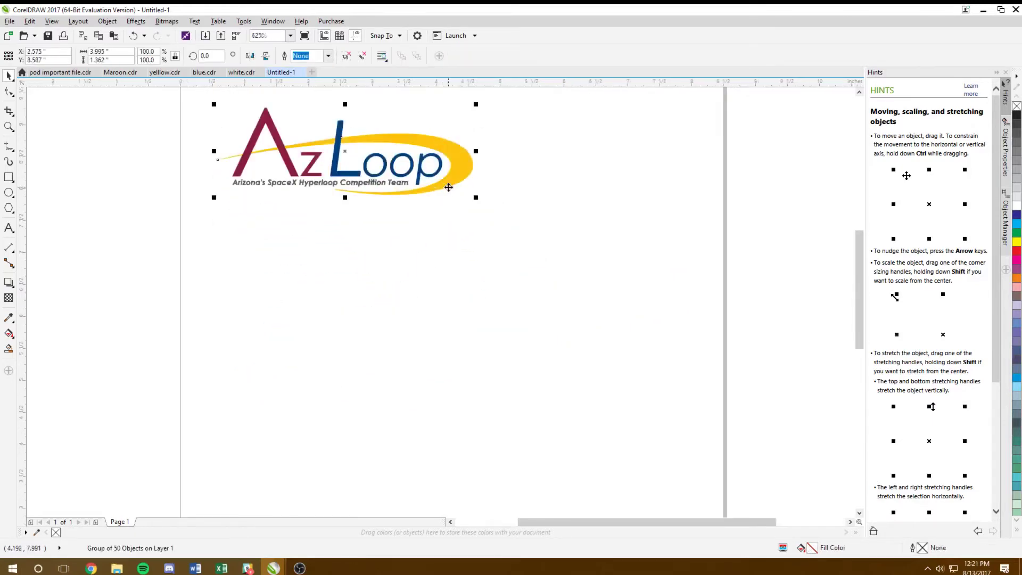
Drop two copies of the traced logo, one below it and one down-right
{"action": "scroll", "coordinate": [867, 328], "scroll_direction": "up", "scroll_amount": 3}
{"action": "left_click_drag", "start_coordinate": [447, 314], "coordinate": [440, 356]}
{"action": "right_click", "coordinate": [440, 357]}
{"action": "left_click_drag", "start_coordinate": [439, 221], "coordinate": [655, 294]}
{"action": "right_click", "coordinate": [574, 269]}
{"action": "left_click", "coordinate": [641, 408]}
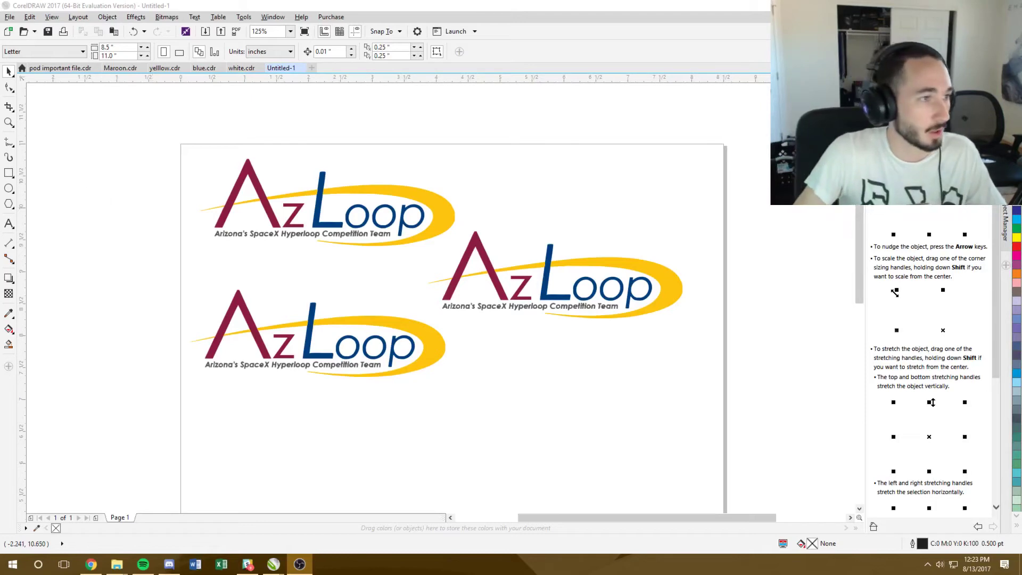
Set the page width to 24 inches
{"action": "left_click", "coordinate": [120, 47]}
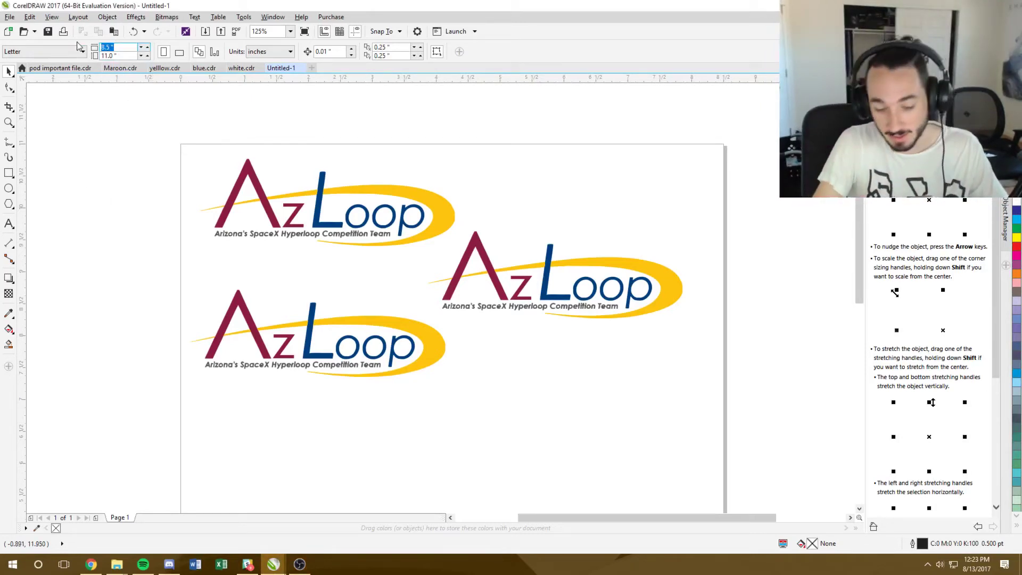
{"action": "type", "text": "24"}
{"action": "key", "text": "Return"}
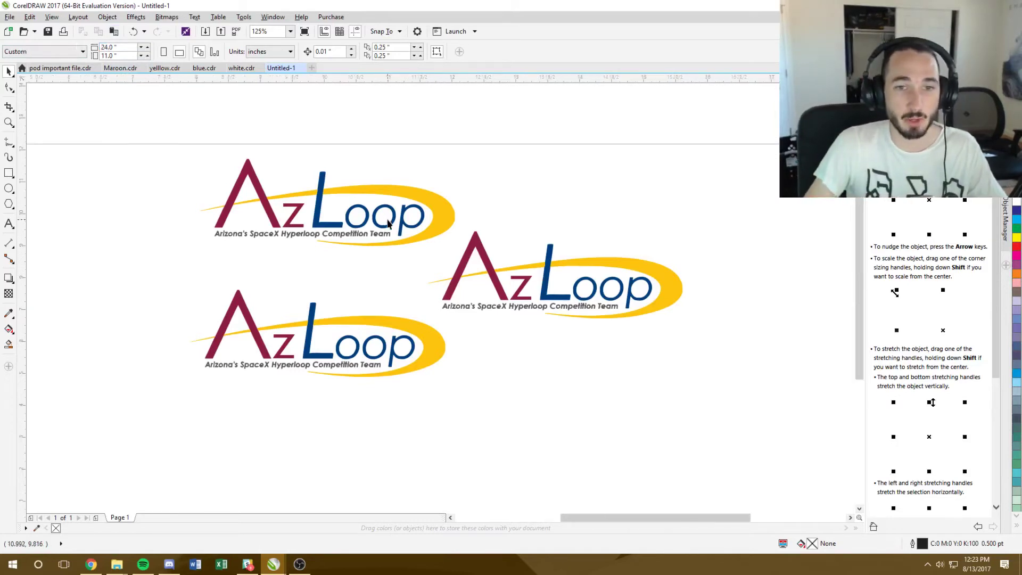
Move the three logos to the page's top-left corner and confirm the 12-inch height
{"action": "scroll", "coordinate": [392, 233], "scroll_direction": "down", "scroll_amount": 5}
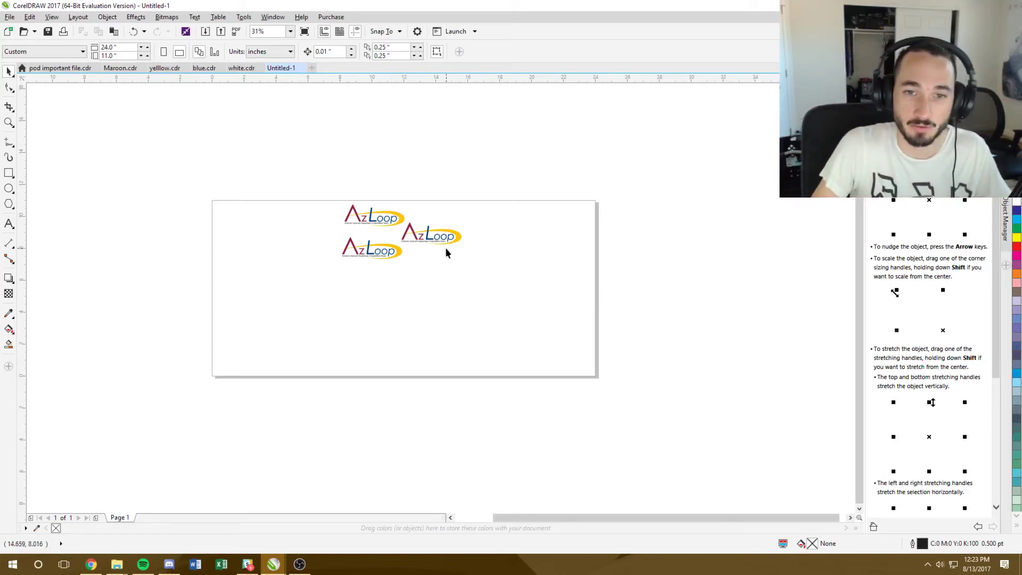
{"action": "left_click", "coordinate": [444, 232]}
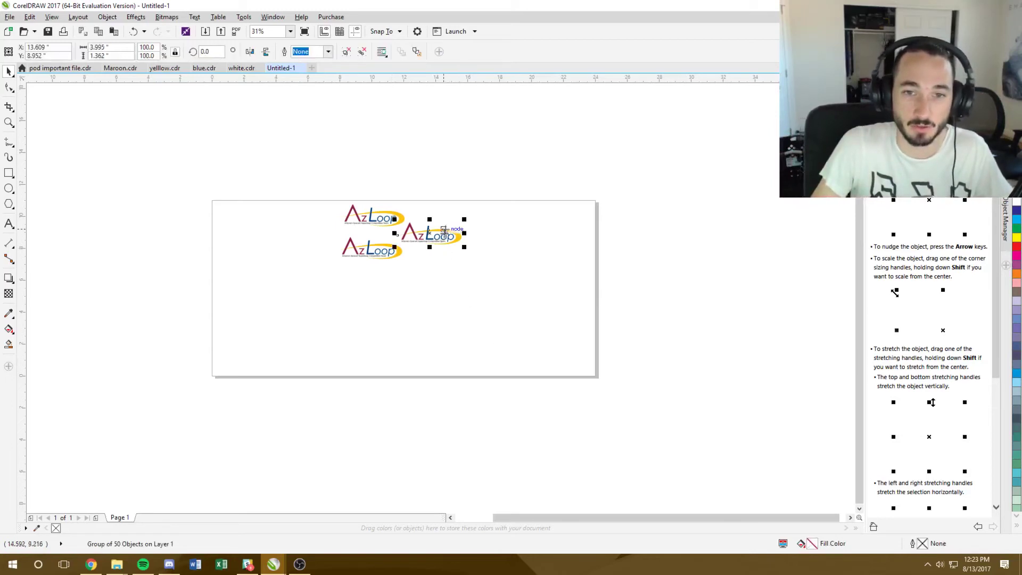
{"action": "left_click", "coordinate": [390, 254], "text": "shift"}
{"action": "left_click", "coordinate": [383, 216], "text": "shift"}
{"action": "left_click_drag", "start_coordinate": [461, 239], "coordinate": [348, 237]}
{"action": "key", "text": "Escape"}
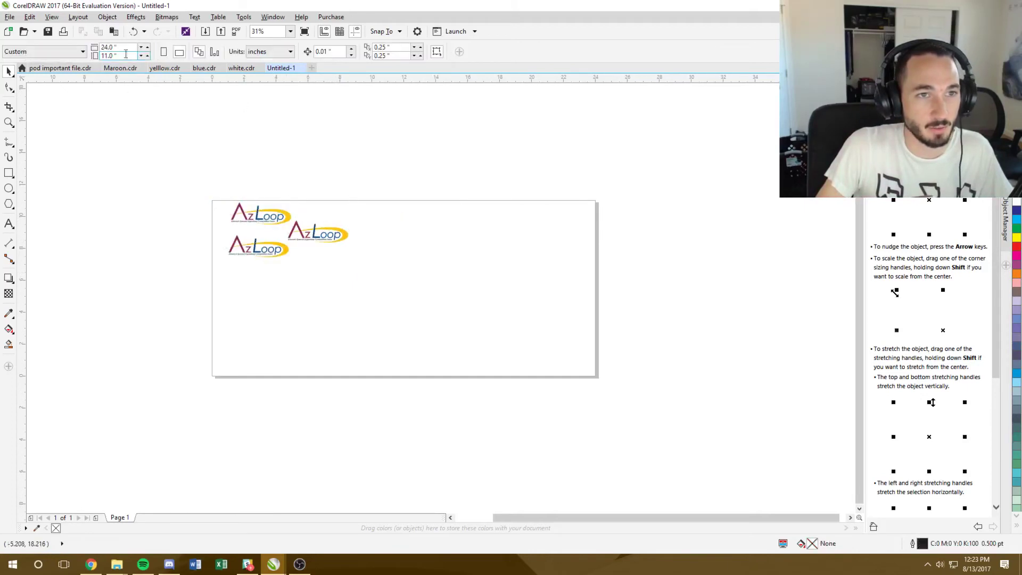
{"action": "key", "text": "Return"}
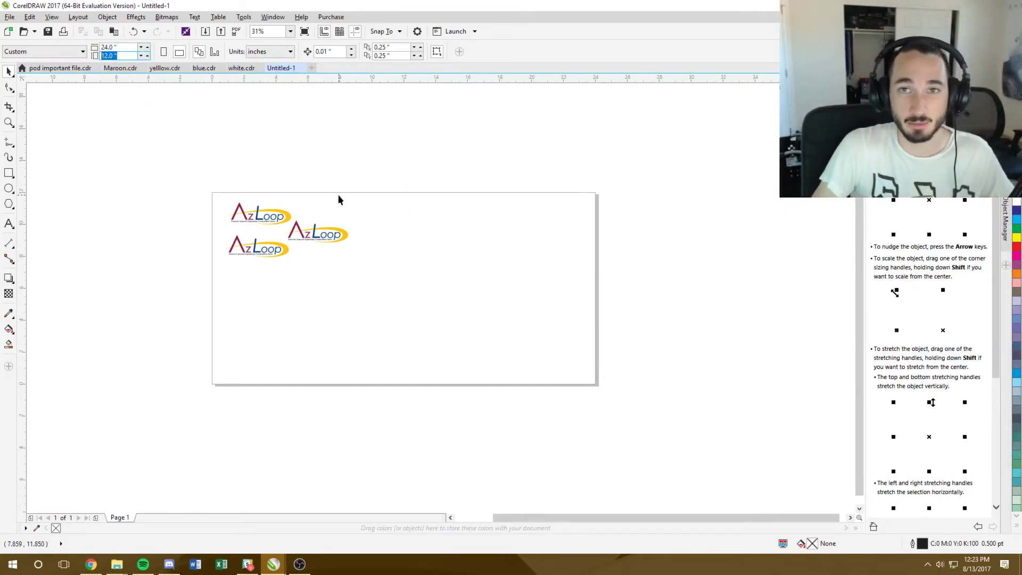
Rearrange the middle and bottom-left logos into a tighter cluster
{"action": "left_click_drag", "start_coordinate": [314, 229], "coordinate": [336, 213]}
{"action": "left_click", "coordinate": [277, 257]}
{"action": "left_click_drag", "start_coordinate": [295, 251], "coordinate": [315, 248]}
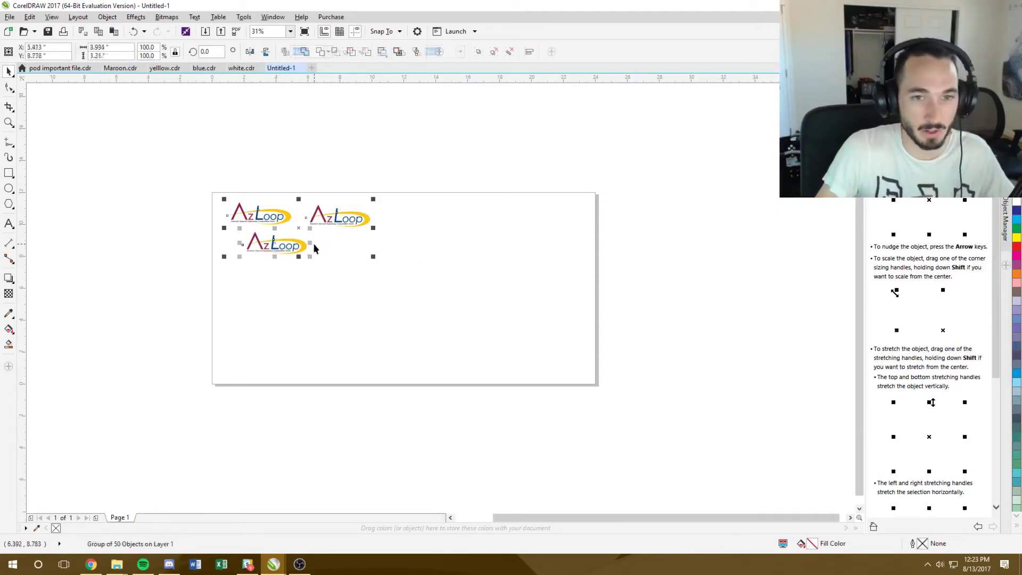
{"action": "left_click", "coordinate": [327, 261]}
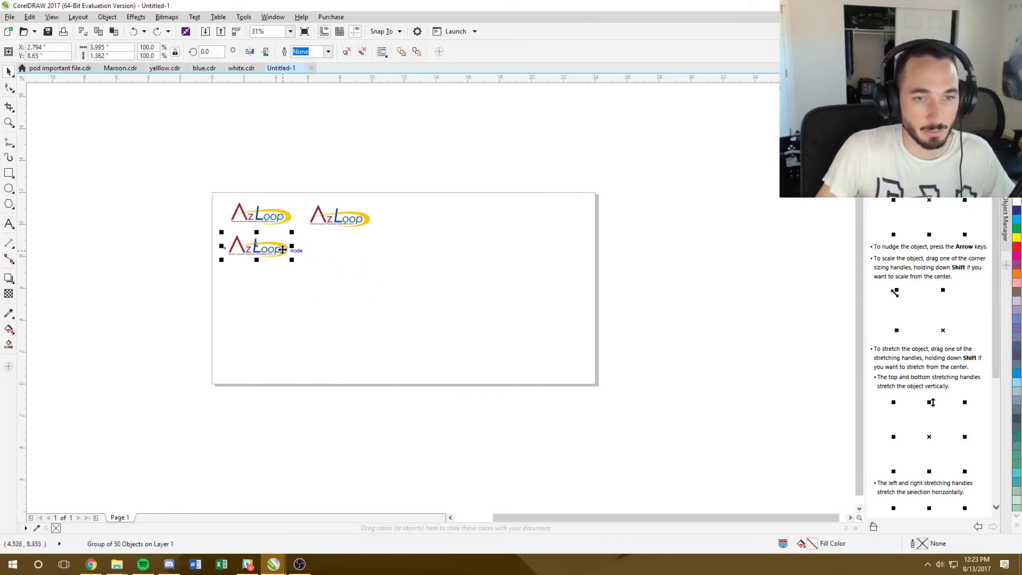
Duplicate the three-logo cluster lower down and to the upper right
{"action": "key", "text": "ctrl+a"}
{"action": "left_click_drag", "start_coordinate": [273, 210], "coordinate": [288, 311]}
{"action": "left_click_drag", "start_coordinate": [280, 257], "coordinate": [478, 293]}
{"action": "left_click", "coordinate": [453, 331]}
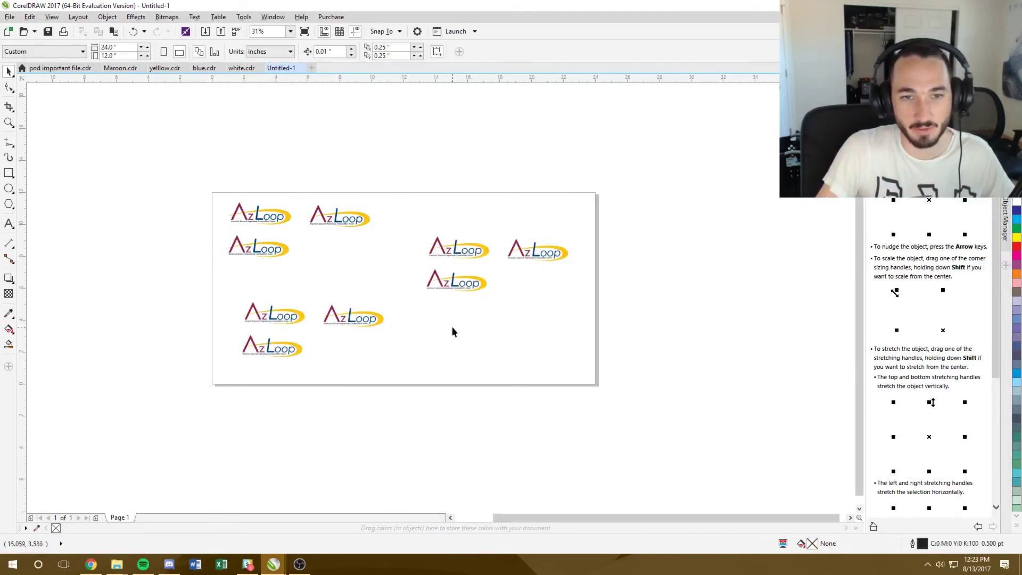
Nudge the bottom-middle logo slightly to the right
{"action": "left_click", "coordinate": [353, 317]}
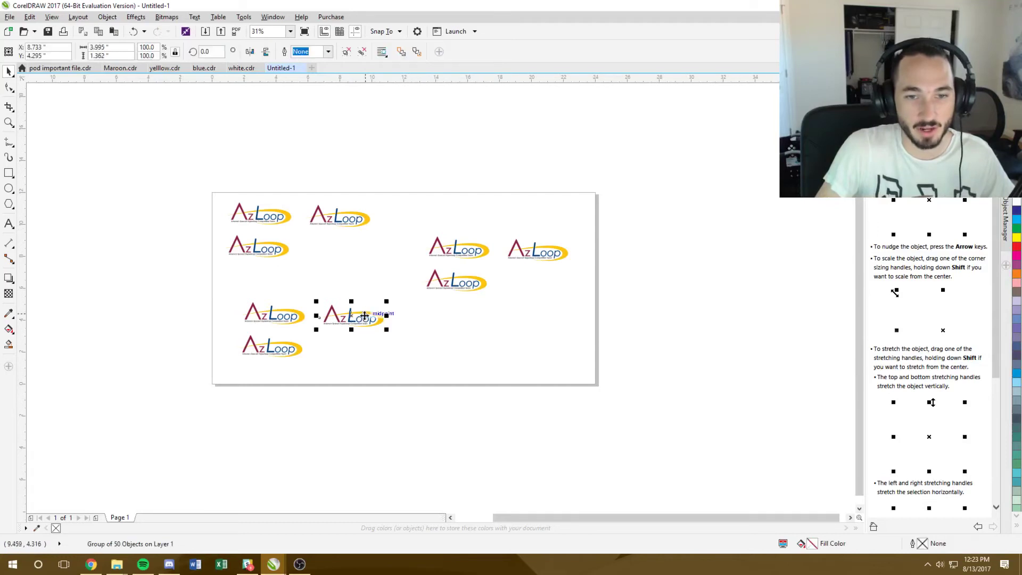
{"action": "scroll", "coordinate": [349, 321], "scroll_direction": "up", "scroll_amount": 4}
{"action": "scroll", "coordinate": [251, 264], "scroll_direction": "down", "scroll_amount": 1}
{"action": "left_click_drag", "start_coordinate": [248, 266], "coordinate": [271, 265]}
{"action": "scroll", "coordinate": [202, 266], "scroll_direction": "down", "scroll_amount": 4}
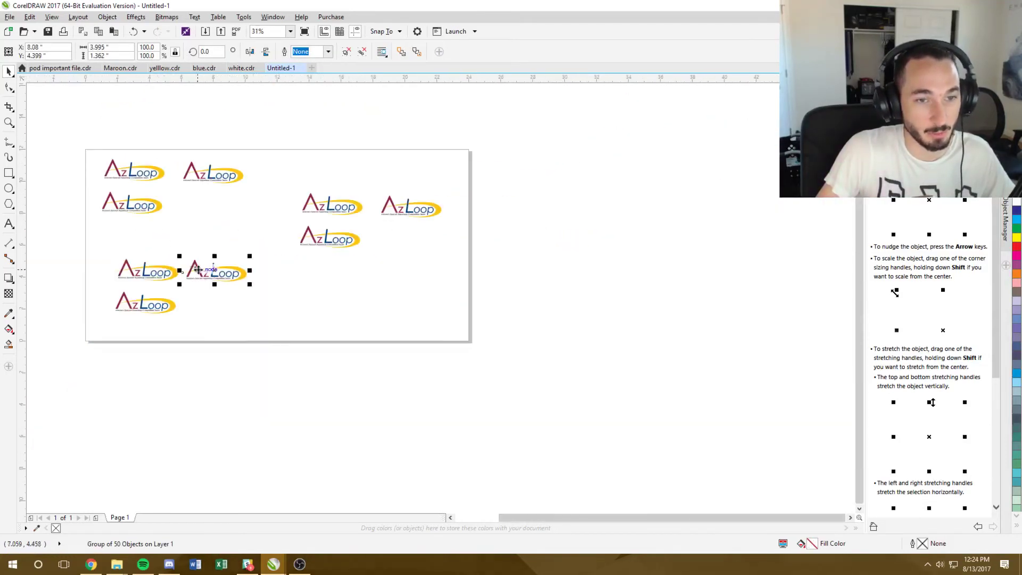
{"action": "left_click", "coordinate": [205, 225]}
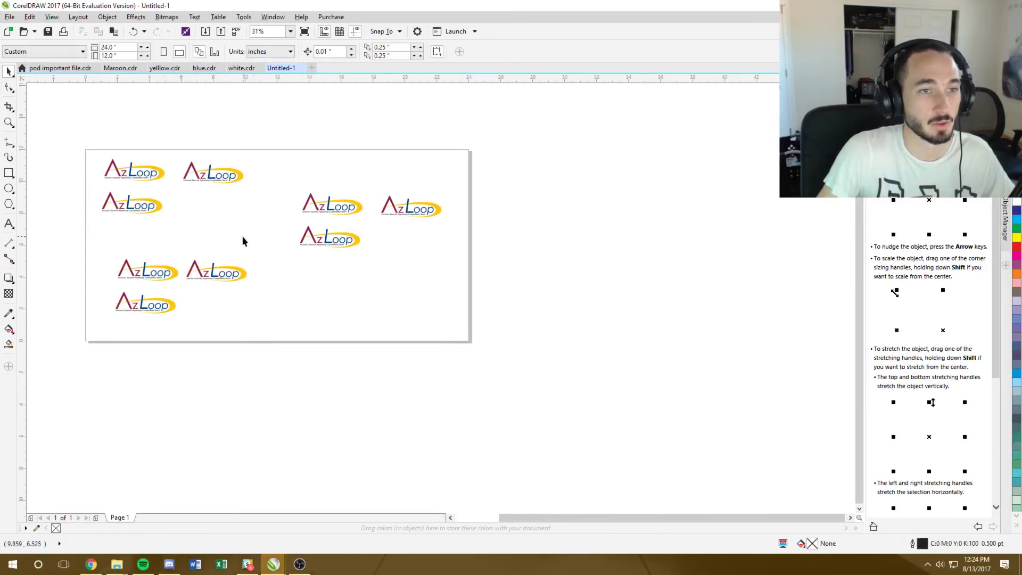
{"action": "left_click", "coordinate": [9, 16]}
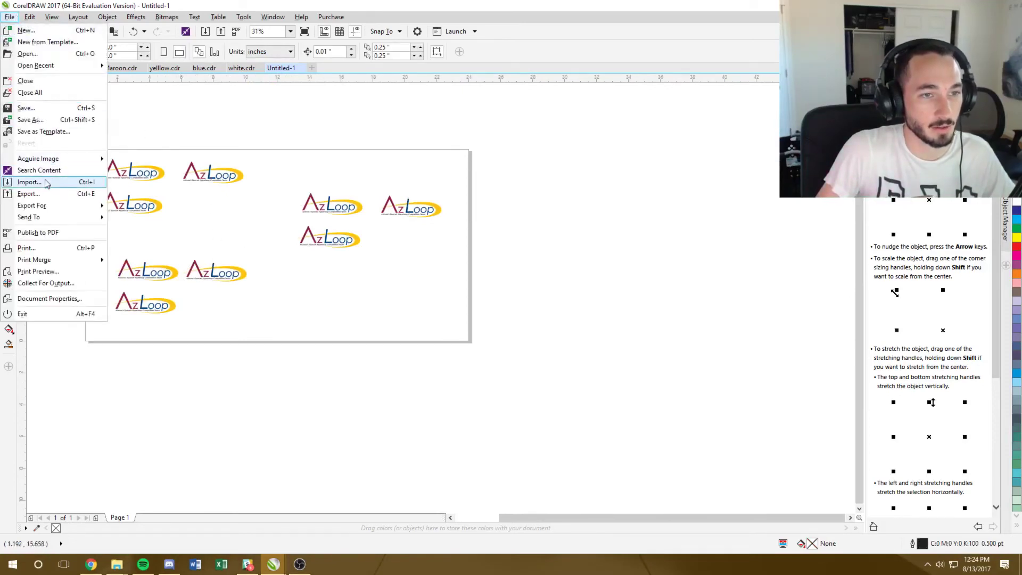
Bring up the Print dialog for the nine-logo page, targeting the HP ENVY 5530 printer
{"action": "left_click", "coordinate": [91, 564]}
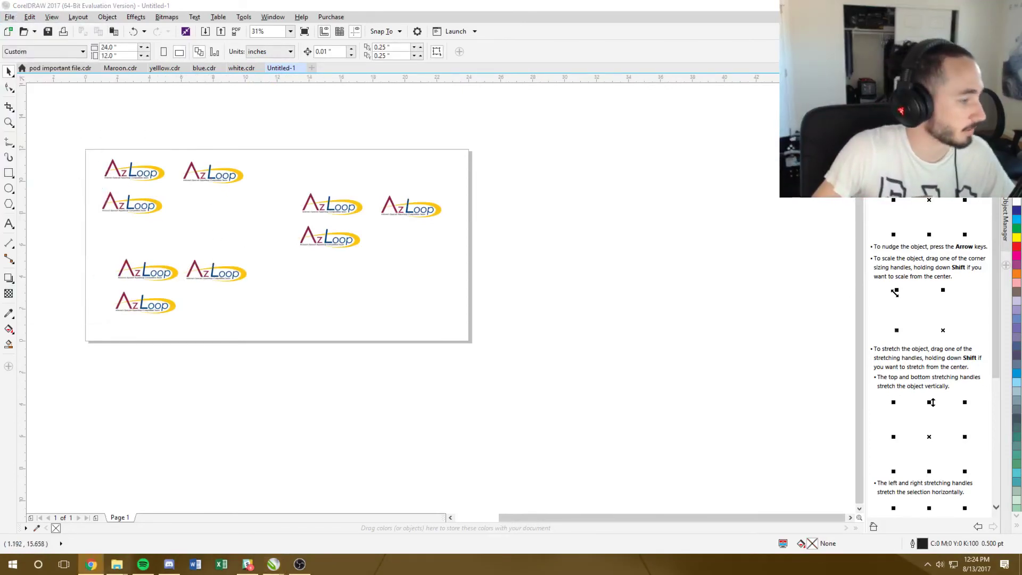
{"action": "key", "text": "alt+Tab"}
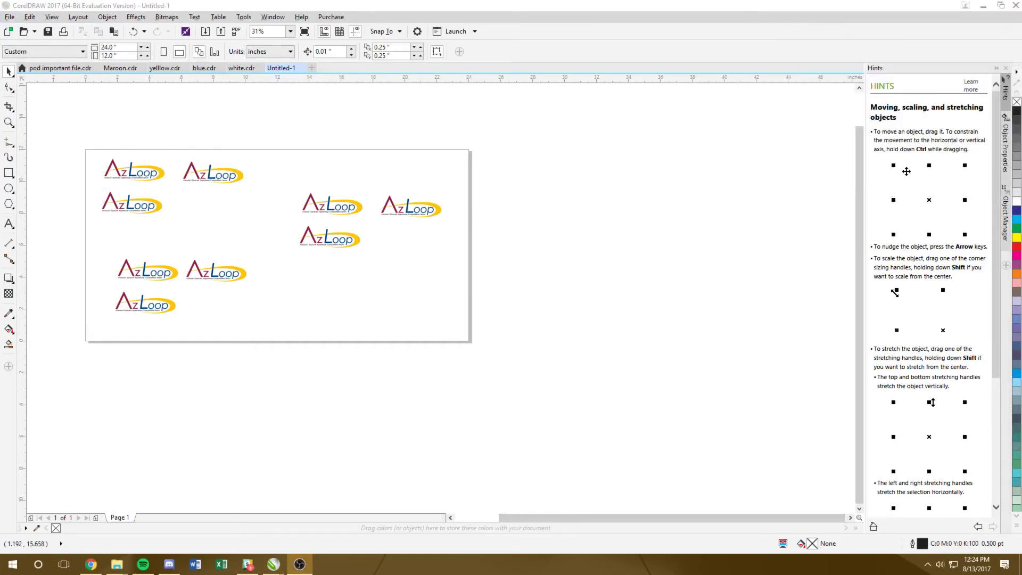
{"action": "key", "text": "alt+Tab"}
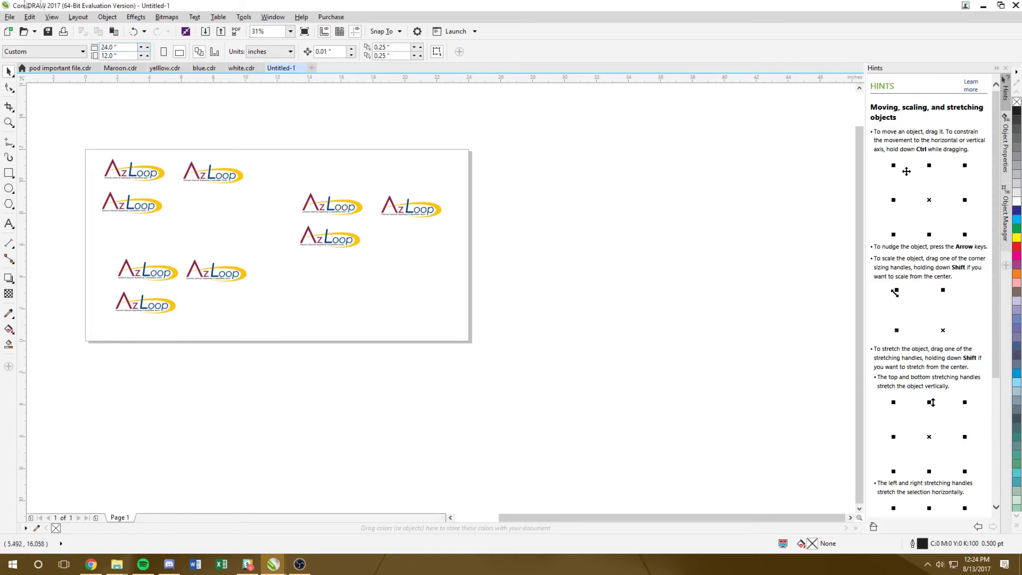
{"action": "left_click", "coordinate": [17, 19]}
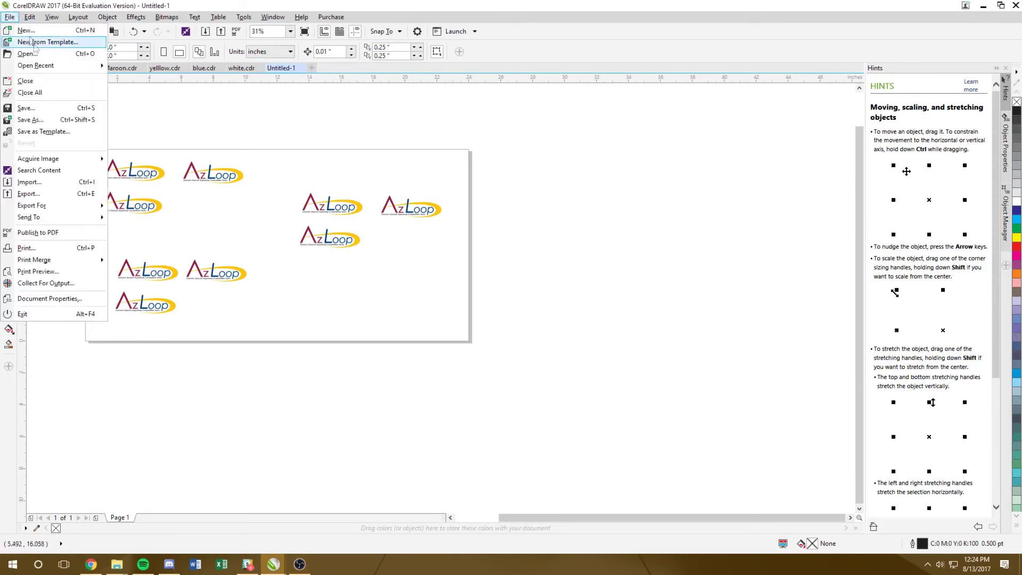
{"action": "left_click", "coordinate": [42, 251]}
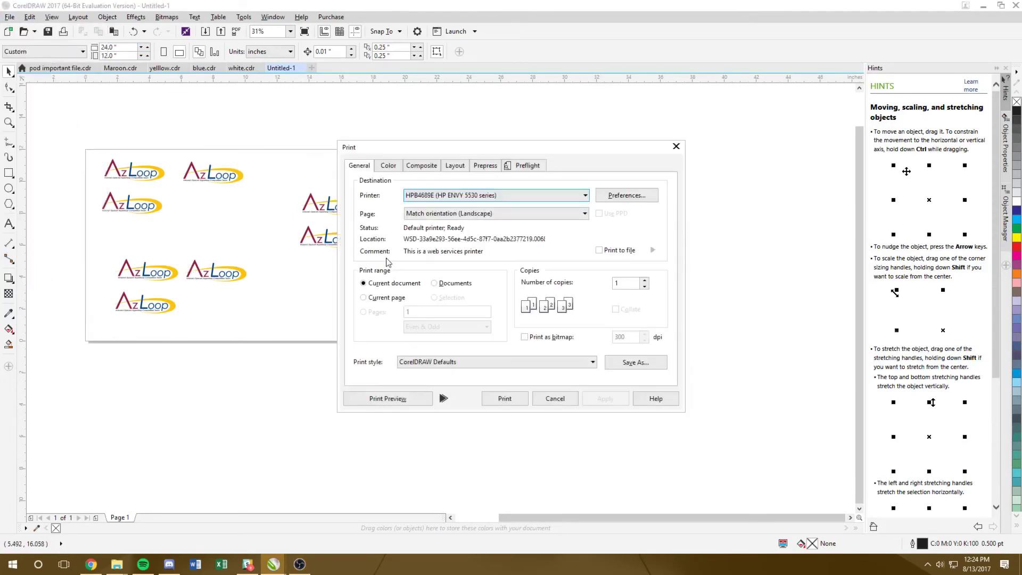
Review the HP printer's layout preferences, then try Microsoft Print to PDF and its preferences
{"action": "left_click", "coordinate": [637, 196]}
{"action": "left_click", "coordinate": [375, 209]}
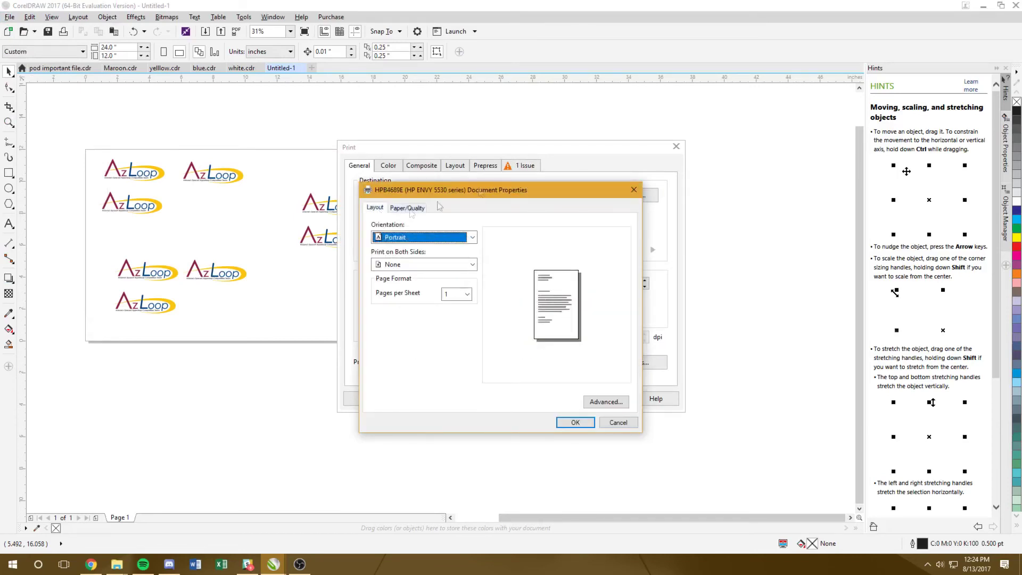
{"action": "left_click", "coordinate": [633, 190]}
{"action": "left_click", "coordinate": [584, 196]}
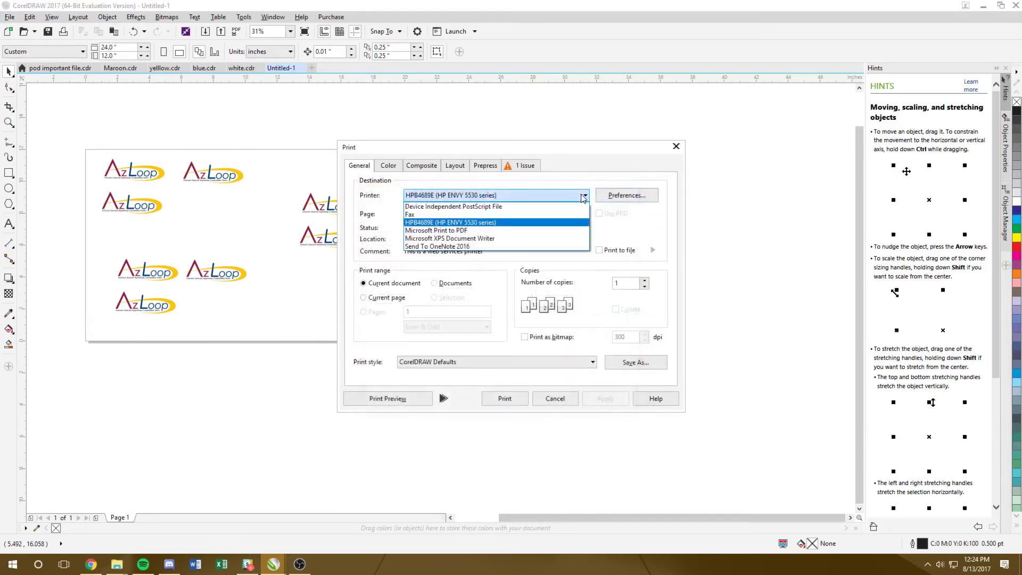
{"action": "left_click", "coordinate": [489, 232]}
{"action": "left_click", "coordinate": [610, 196]}
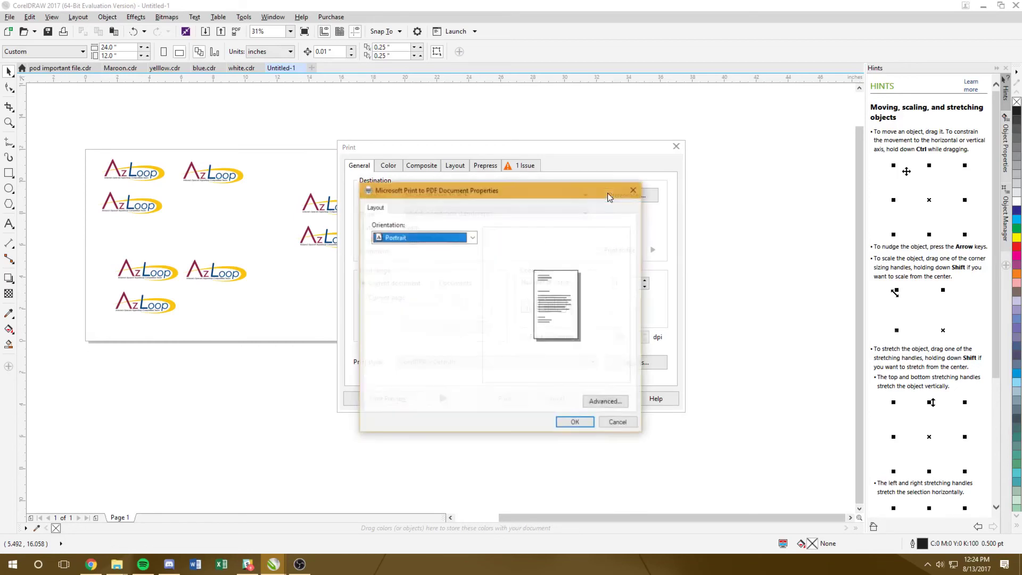
{"action": "left_click", "coordinate": [633, 190]}
Switch the printer back to the HP ENVY 5530 and confirm its preferences
{"action": "left_click", "coordinate": [574, 197]}
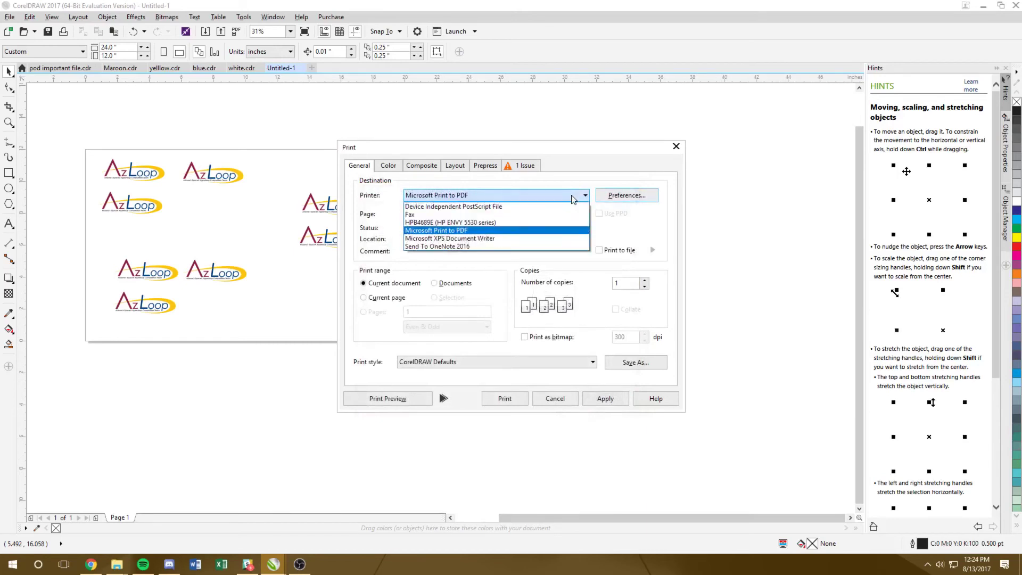
{"action": "left_click", "coordinate": [530, 222]}
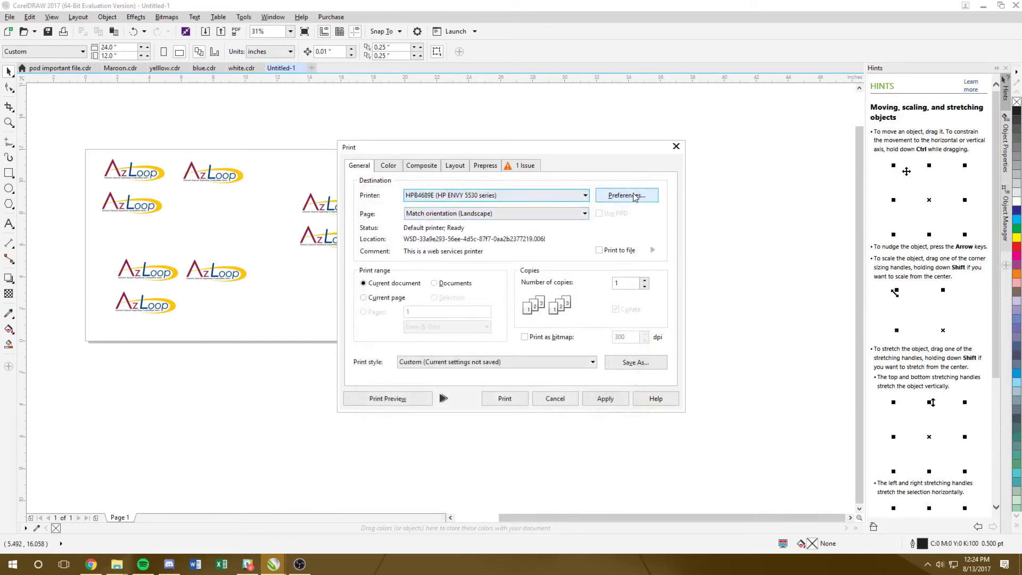
{"action": "left_click", "coordinate": [631, 195]}
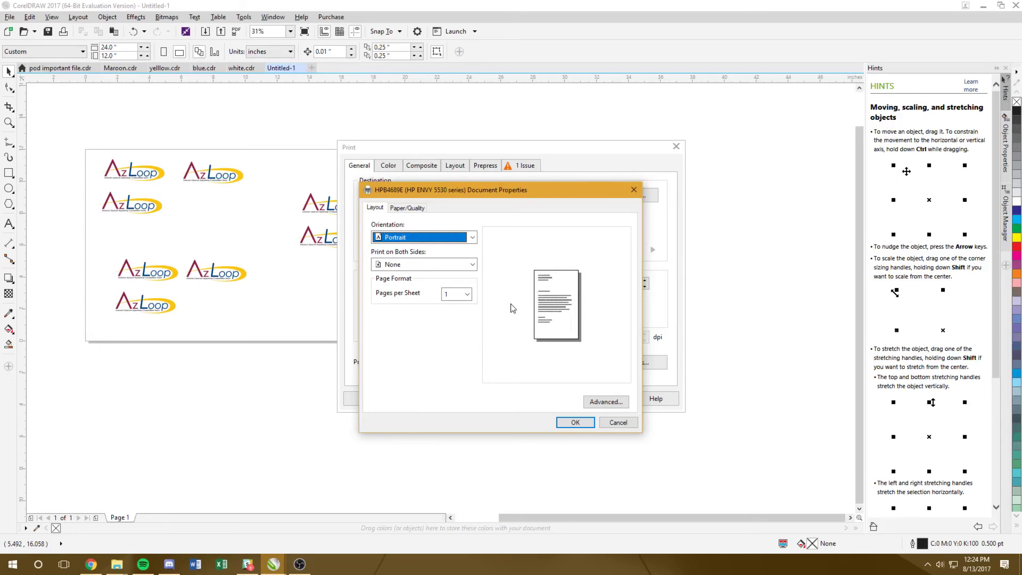
{"action": "left_click", "coordinate": [575, 424]}
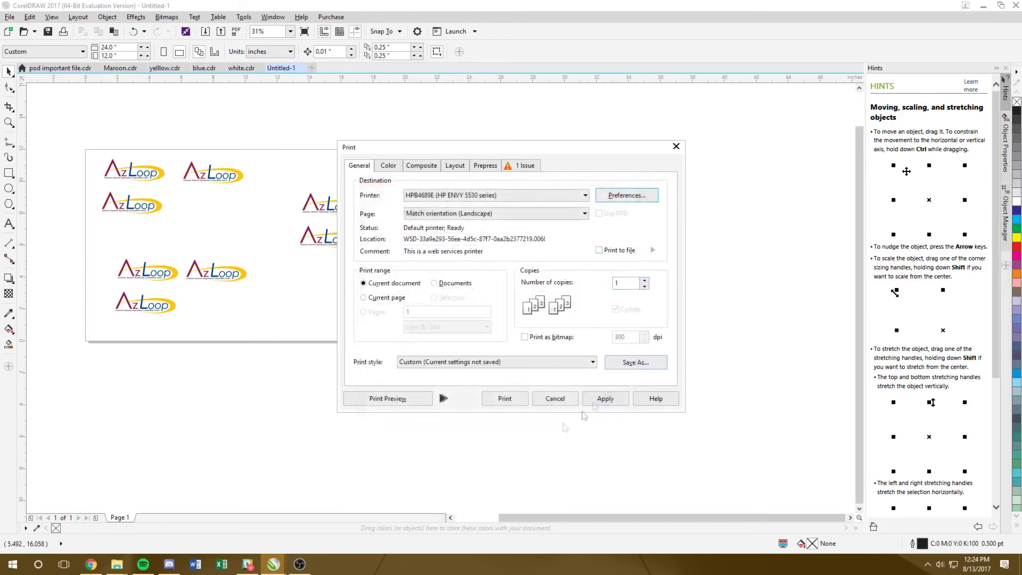
{"action": "left_click", "coordinate": [394, 400]}
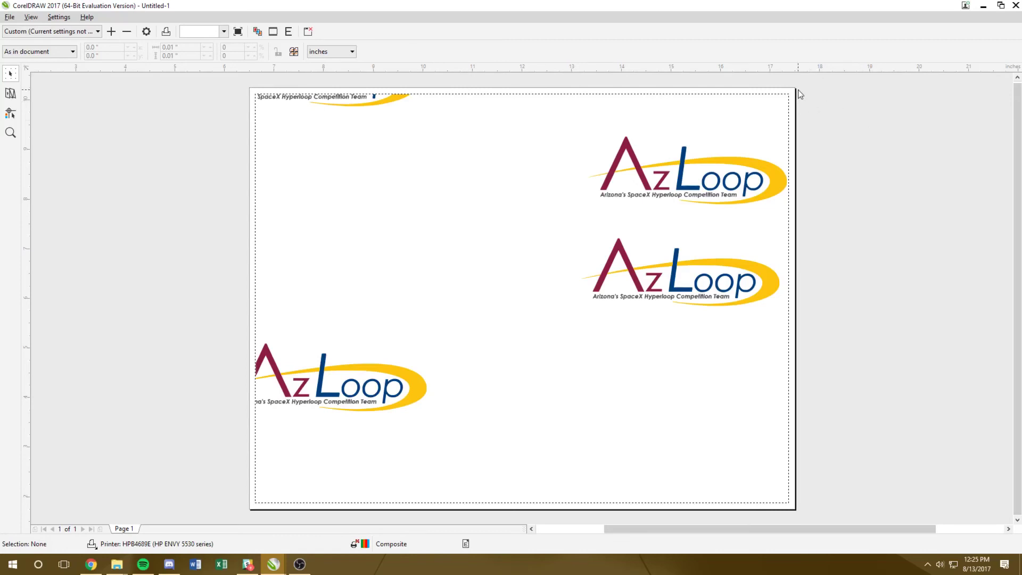
In Print Preview, shift the logo artwork so five logos fit the printable area
{"action": "left_click", "coordinate": [448, 307]}
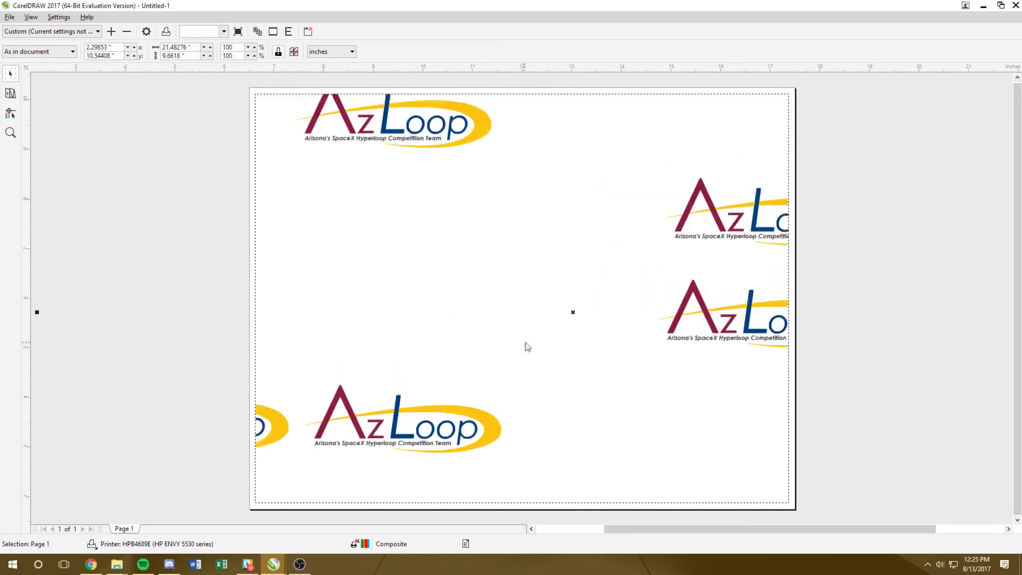
{"action": "left_click_drag", "start_coordinate": [560, 268], "coordinate": [581, 305]}
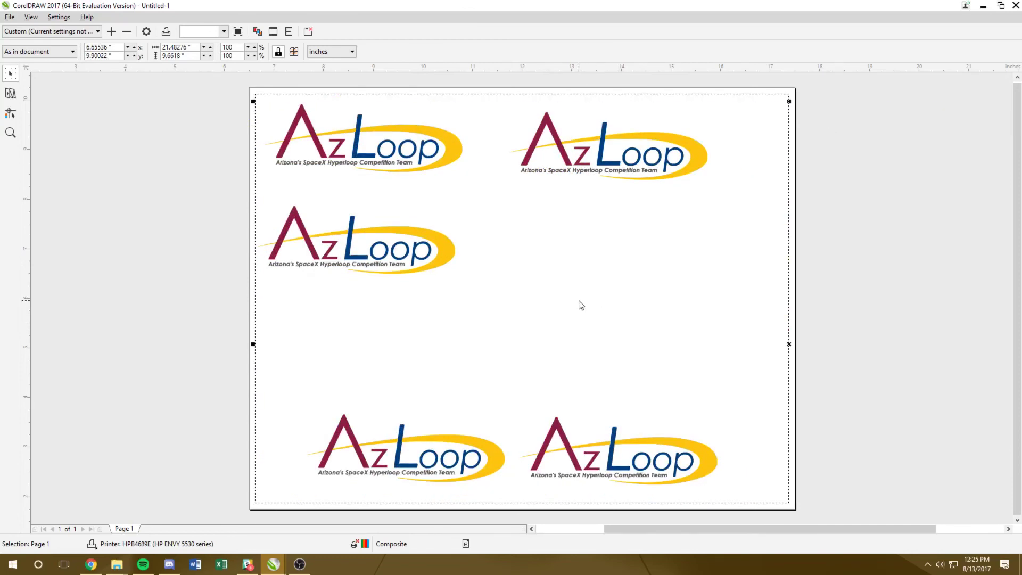
{"action": "mouse_move", "coordinate": [570, 302]}
{"action": "left_mouse_down"}
{"action": "mouse_move", "coordinate": [568, 292]}
{"action": "mouse_move", "coordinate": [573, 325]}
{"action": "mouse_move", "coordinate": [569, 314]}
{"action": "left_mouse_up"}
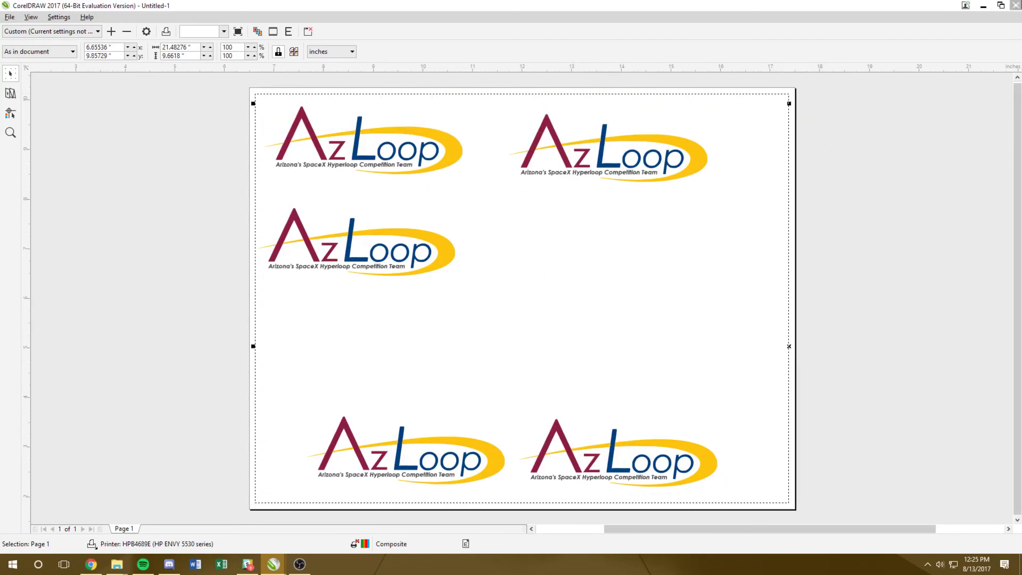
{"action": "left_click", "coordinate": [983, 5]}
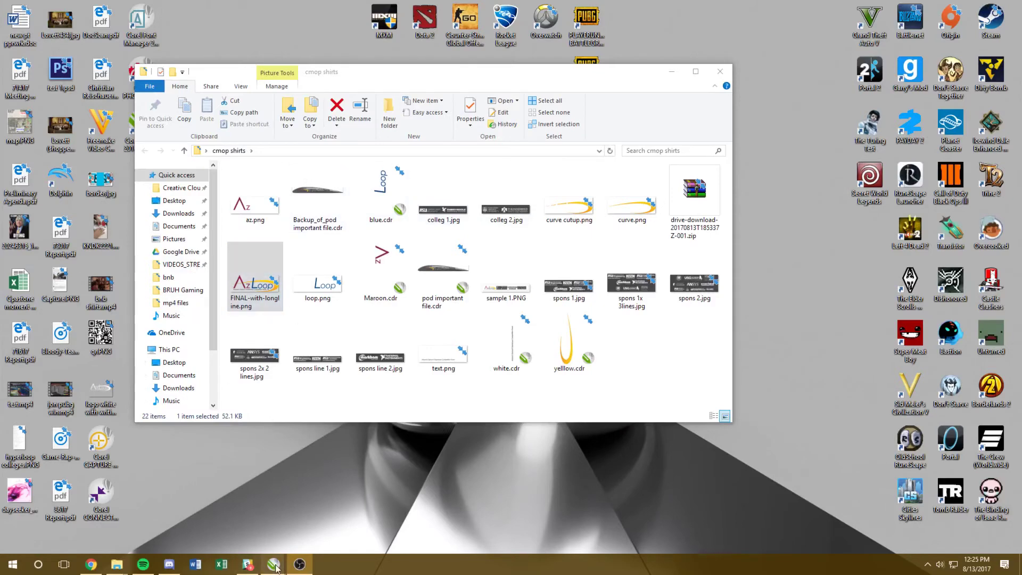
Close Print Preview and the Print dialog to return to the drawing
{"action": "mouse_move", "coordinate": [274, 564]}
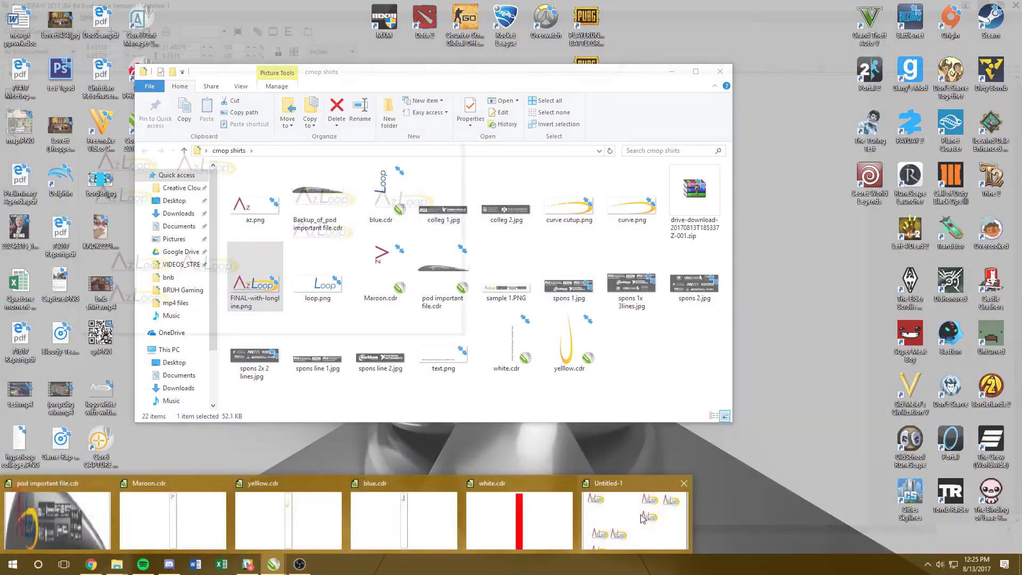
{"action": "left_click", "coordinate": [635, 519]}
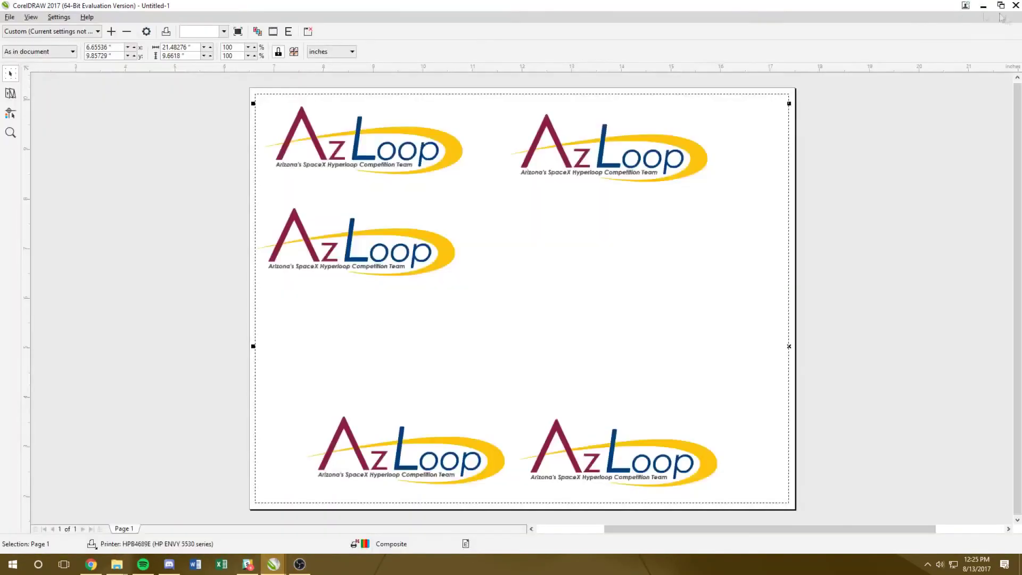
{"action": "key", "text": "Escape"}
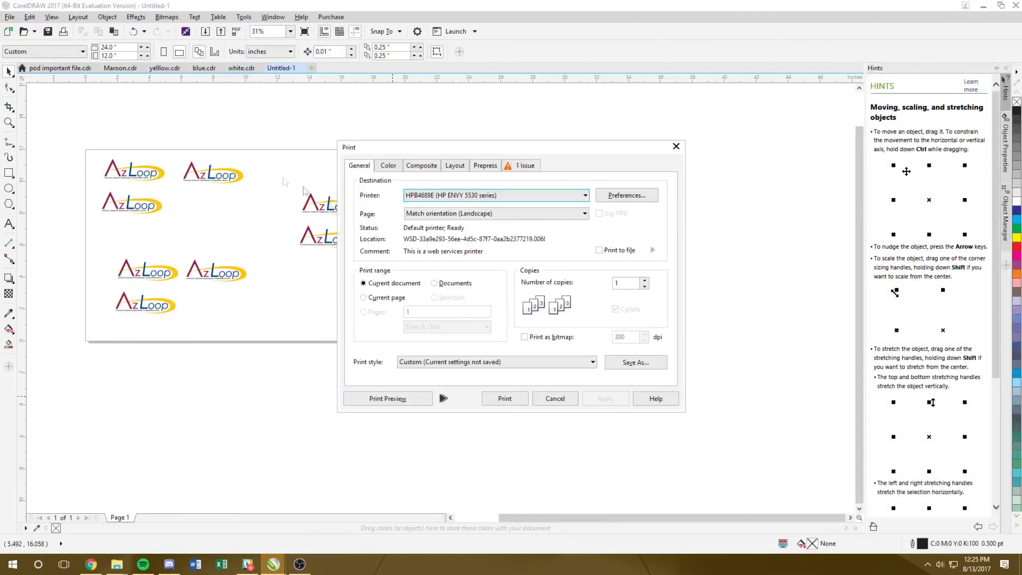
{"action": "left_click", "coordinate": [676, 146]}
Set the page size to 11 x 8.5 inches landscape
{"action": "left_click_drag", "start_coordinate": [129, 46], "coordinate": [60, 51]}
{"action": "type", "text": "11"}
{"action": "key", "text": "Return"}
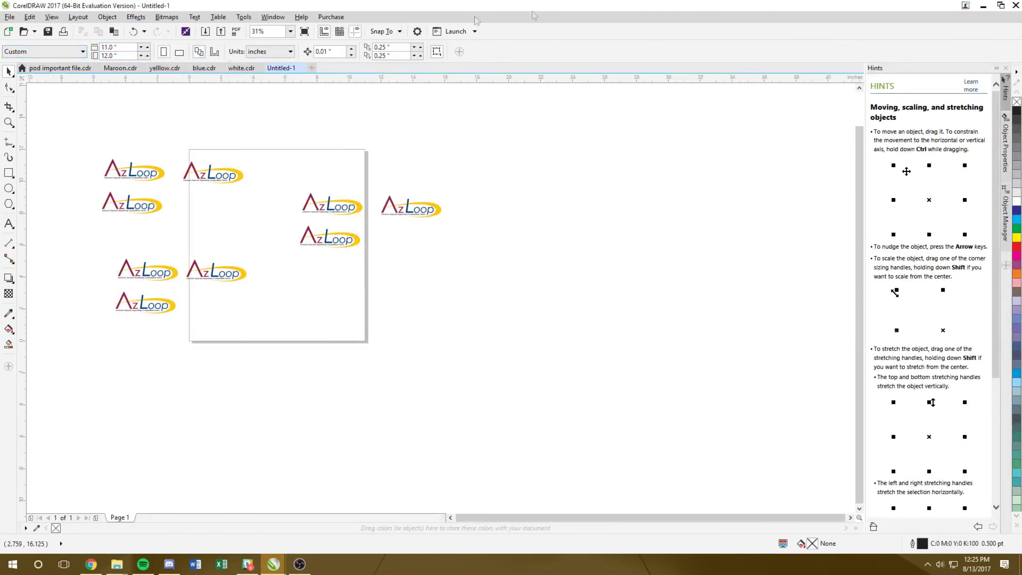
{"action": "left_click_drag", "start_coordinate": [129, 55], "coordinate": [100, 56]}
{"action": "type", "text": "8.5"}
{"action": "key", "text": "Return"}
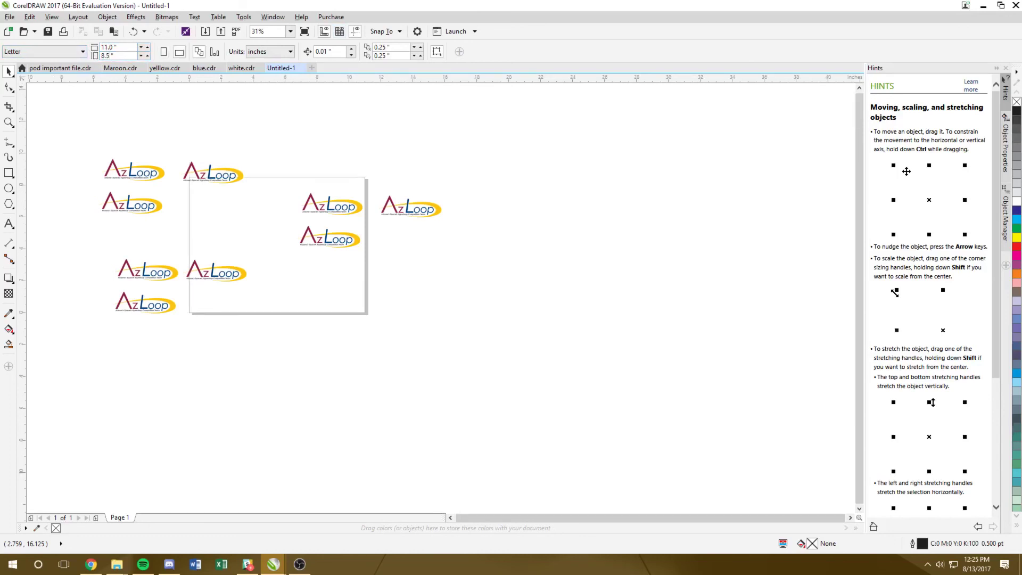
Delete the six extra logos and move the remaining three onto the page
{"action": "left_click", "coordinate": [347, 213]}
{"action": "left_click_drag", "start_coordinate": [83, 139], "coordinate": [261, 403]}
{"action": "key", "text": "Delete"}
{"action": "key", "text": "ctrl+a"}
{"action": "left_click_drag", "start_coordinate": [340, 219], "coordinate": [243, 239]}
{"action": "left_click", "coordinate": [365, 342]}
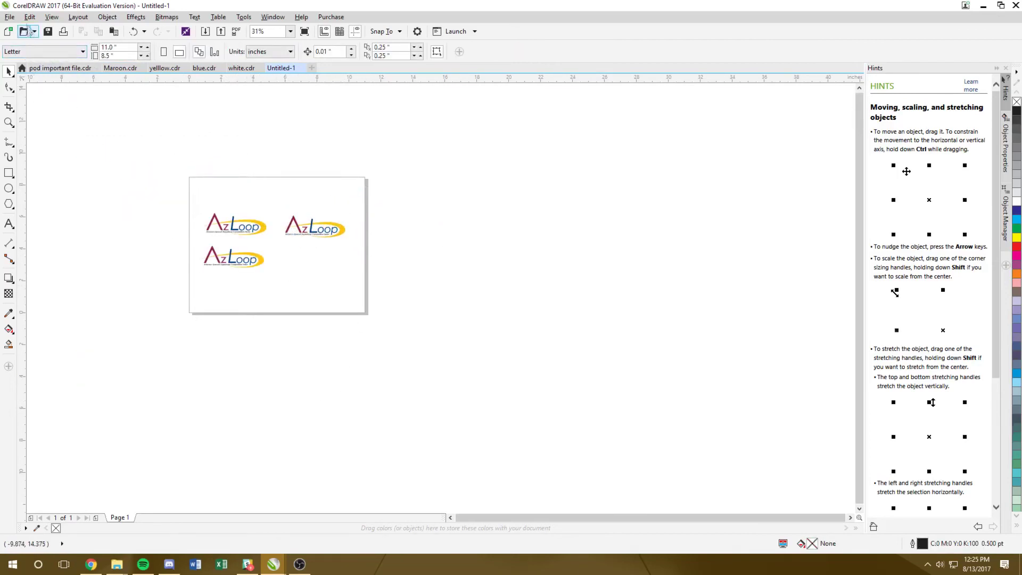
{"action": "left_click", "coordinate": [9, 17]}
Reopen the Print dialog, confirm the HP printer preferences and apply the settings
{"action": "left_click", "coordinate": [42, 248]}
{"action": "left_click", "coordinate": [639, 195]}
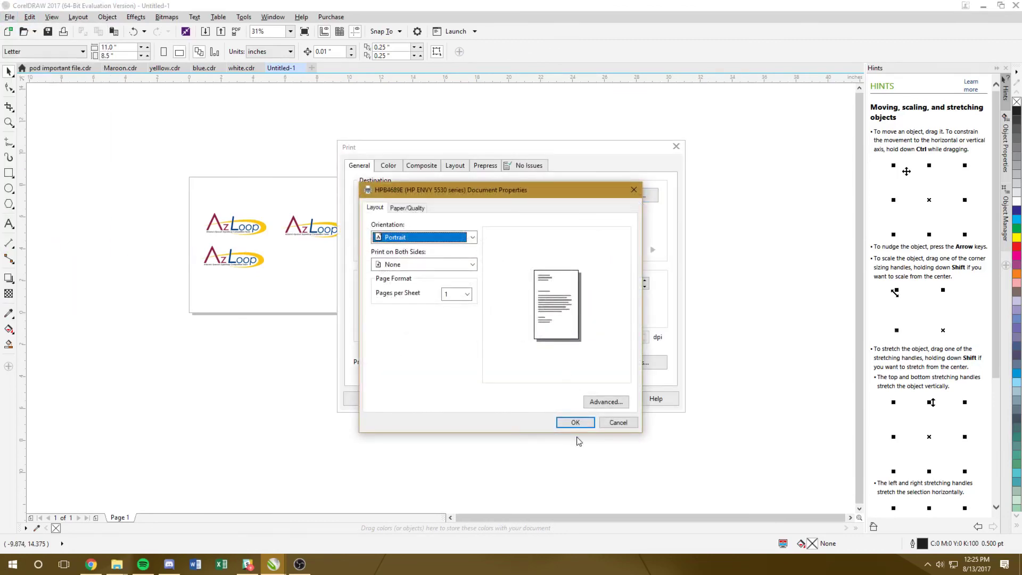
{"action": "left_click", "coordinate": [585, 423]}
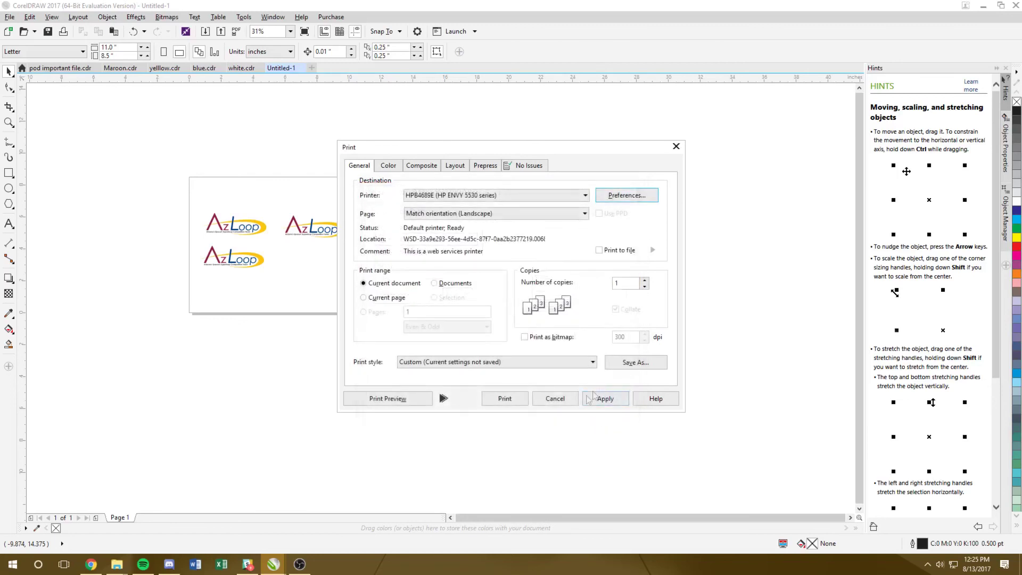
{"action": "left_click", "coordinate": [597, 398]}
Check in Print Preview that the three logos fit the letter page, then close it
{"action": "left_click", "coordinate": [400, 400]}
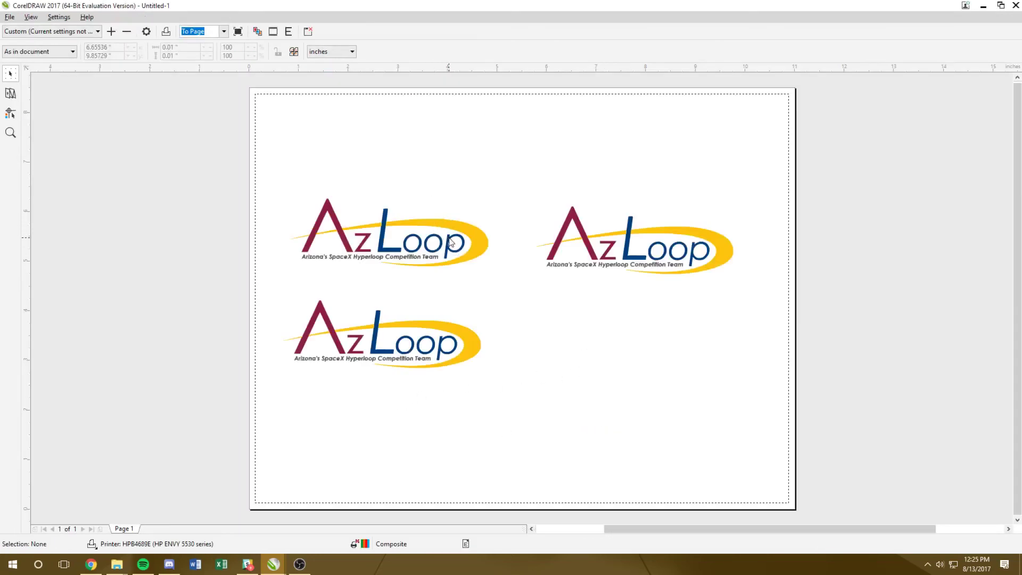
{"action": "left_click", "coordinate": [451, 242]}
{"action": "left_click", "coordinate": [484, 161]}
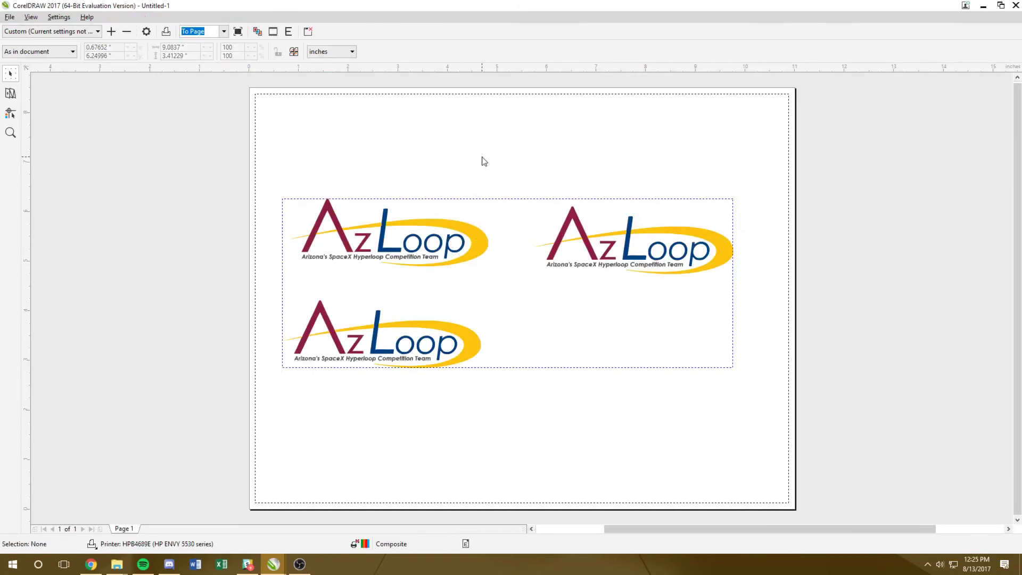
{"action": "left_click", "coordinate": [1014, 7]}
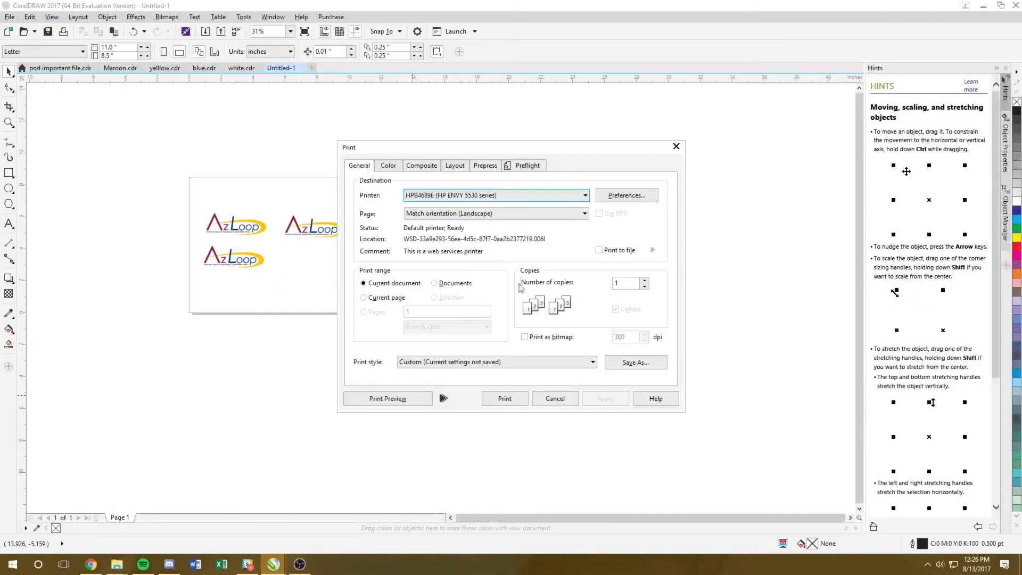